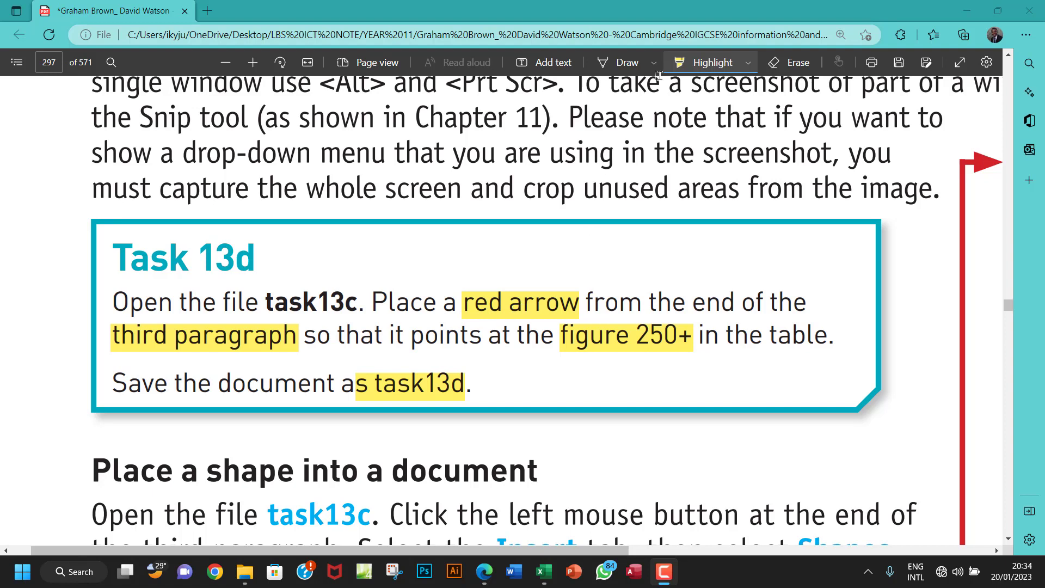
Step: Open task13c.docx from the Chapter 13 tasks folder in File Explorer and switch to it in Word
left_click(700, 70)
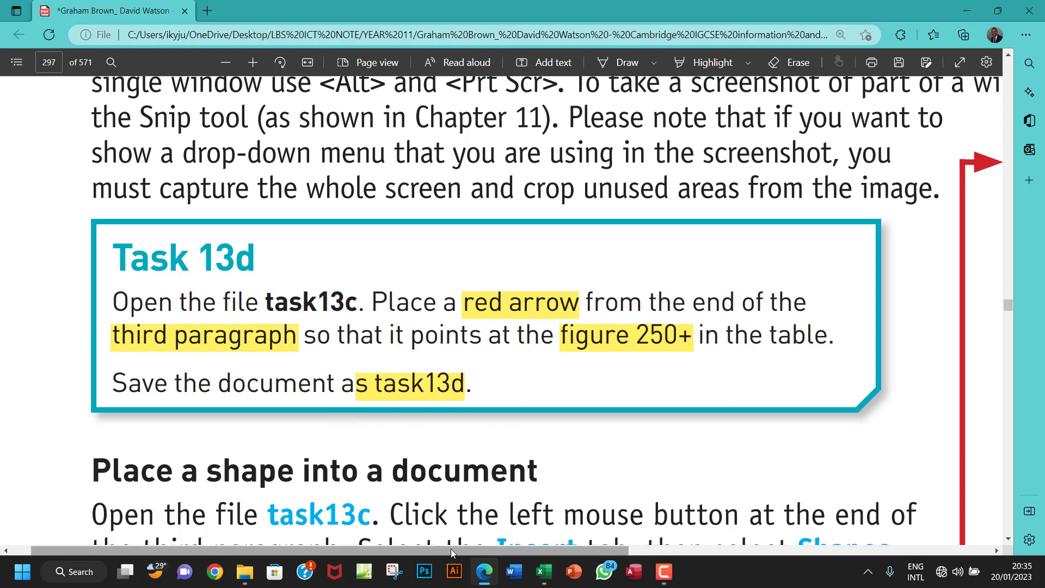
mouse_move(244, 572)
left_click(168, 501)
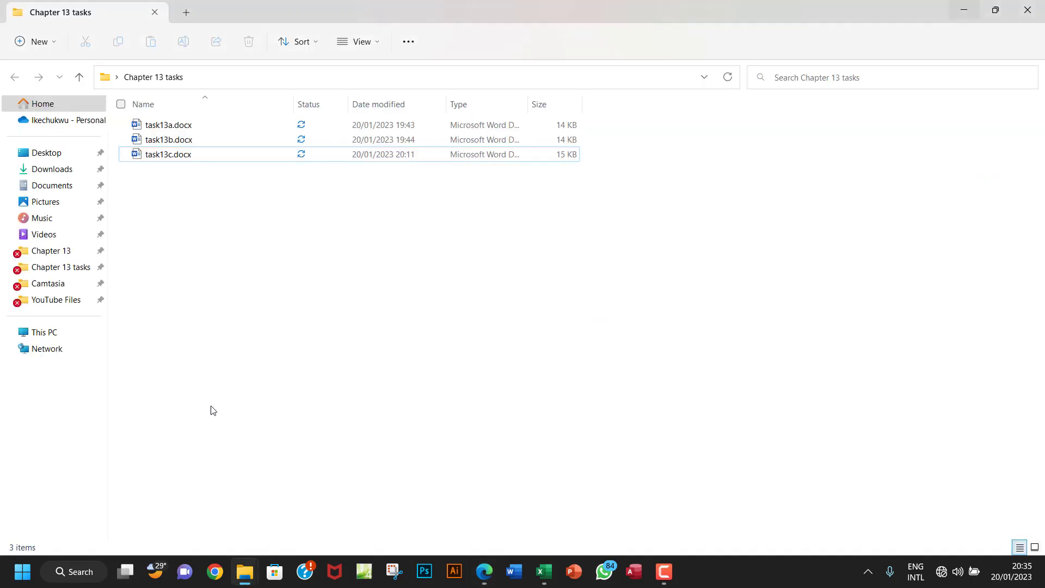
left_click(198, 154)
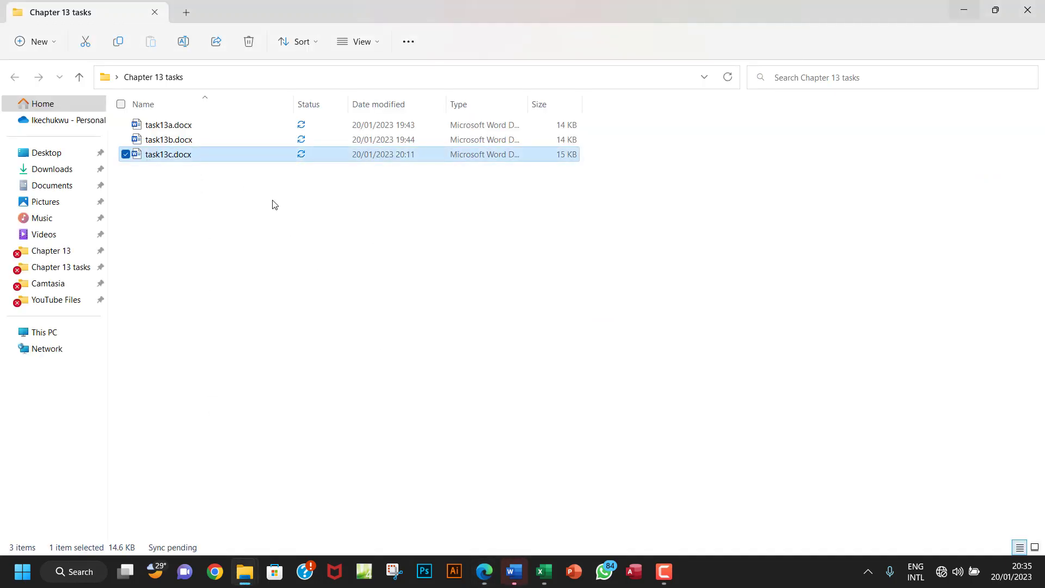
left_click(512, 569)
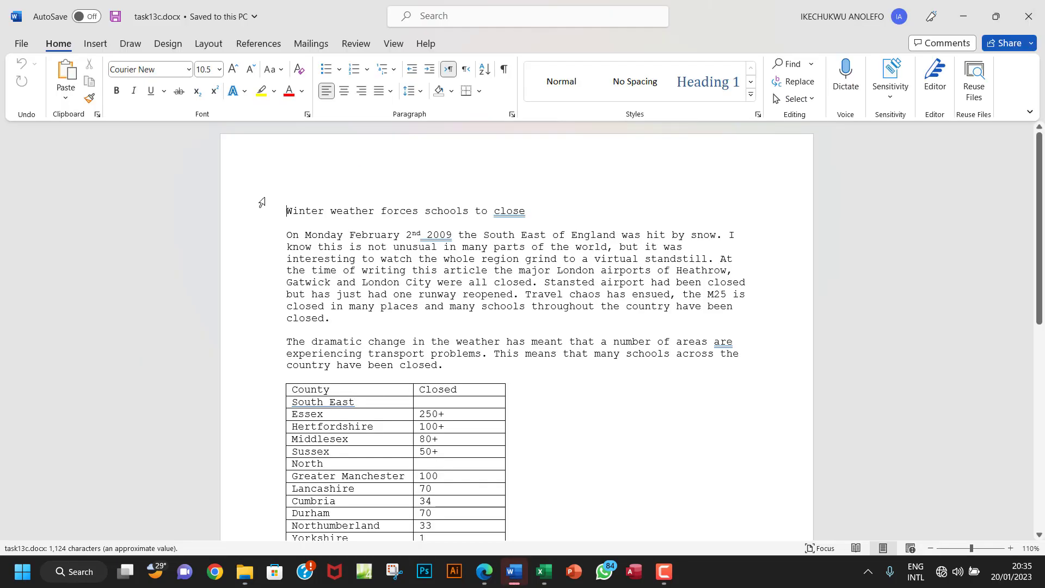
Step: Save a copy of the document as task13d in the Chapter 13 tasks folder
left_click(20, 43)
left_click(50, 226)
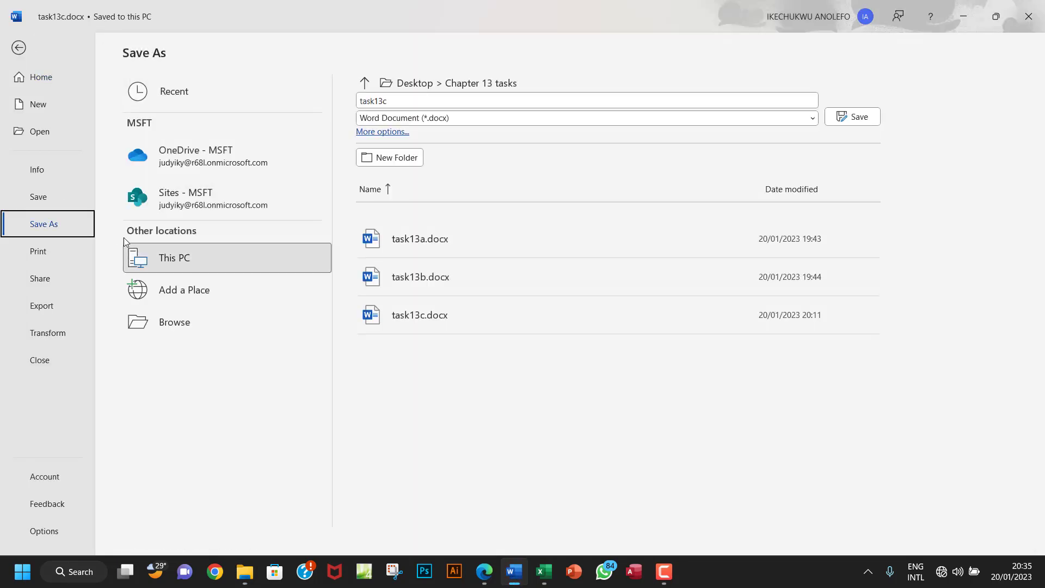
left_click(169, 320)
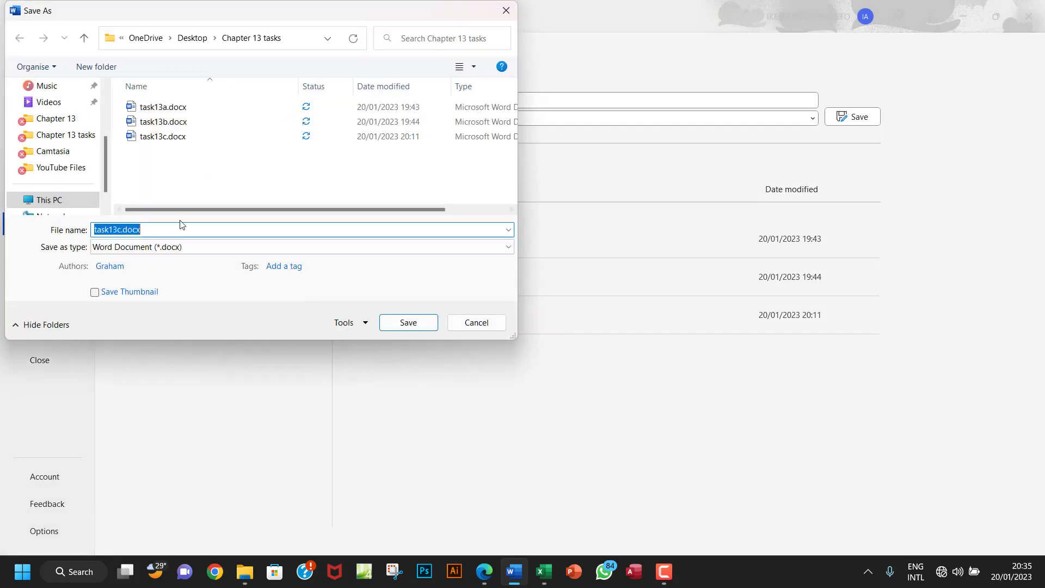
double_click(153, 230)
left_click_drag(151, 230, 119, 231)
left_click(148, 230)
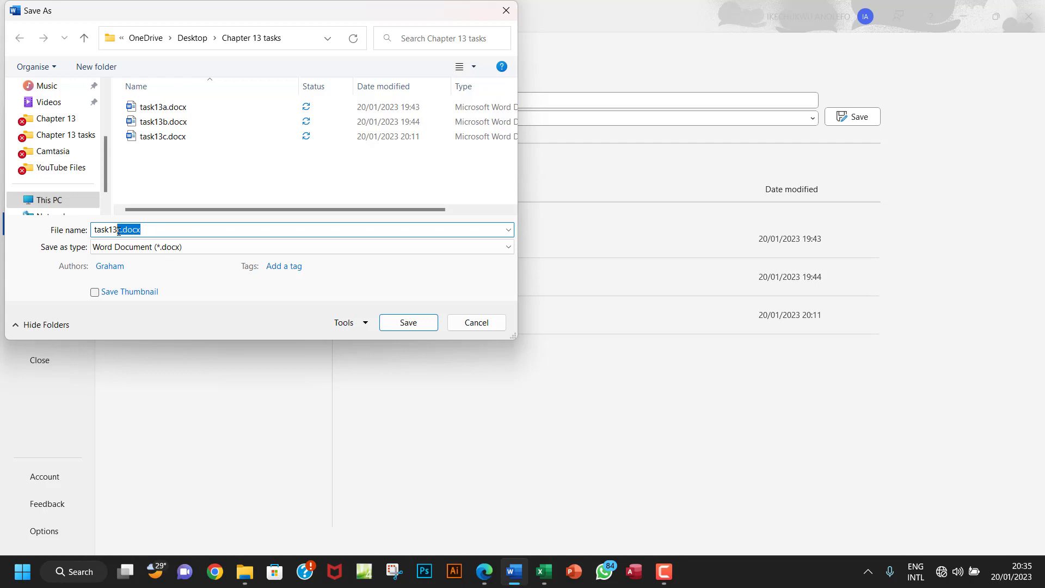
type("d")
left_click(412, 321)
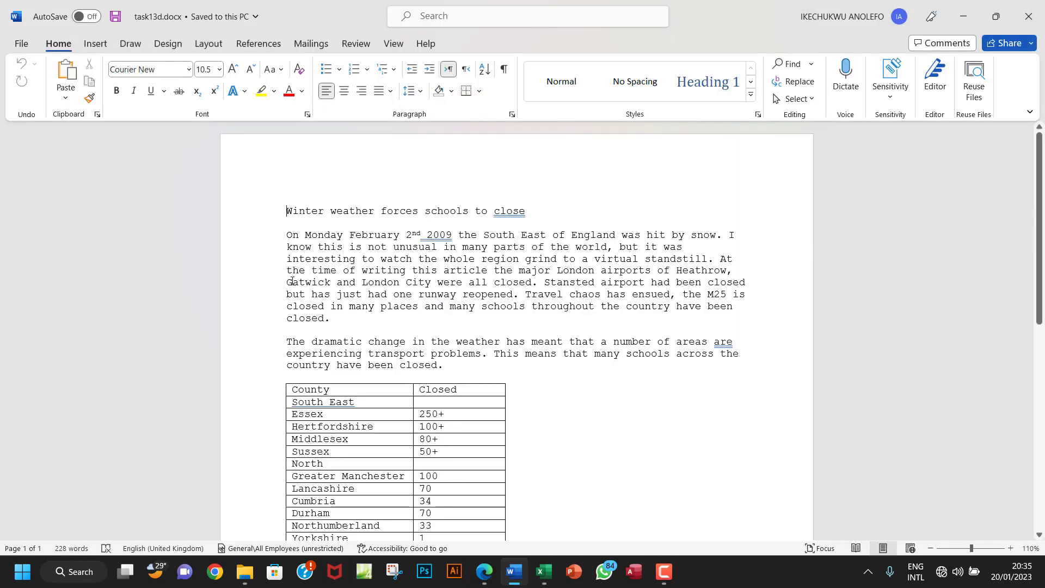
Step: Find the third paragraph, just below the table, and place the cursor at its end
scroll(450, 281, "down", 2)
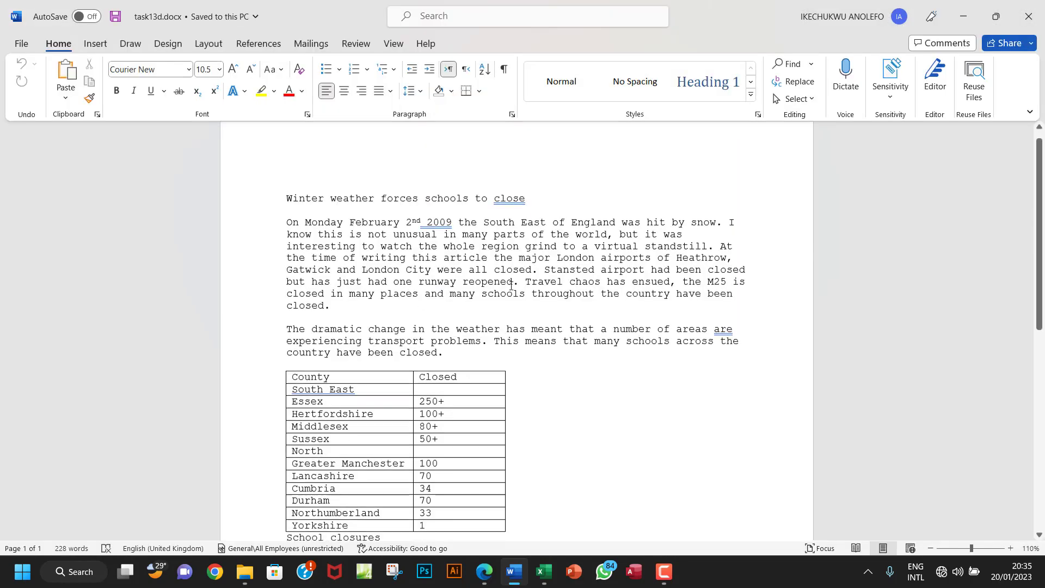
scroll(330, 244, "up", 2)
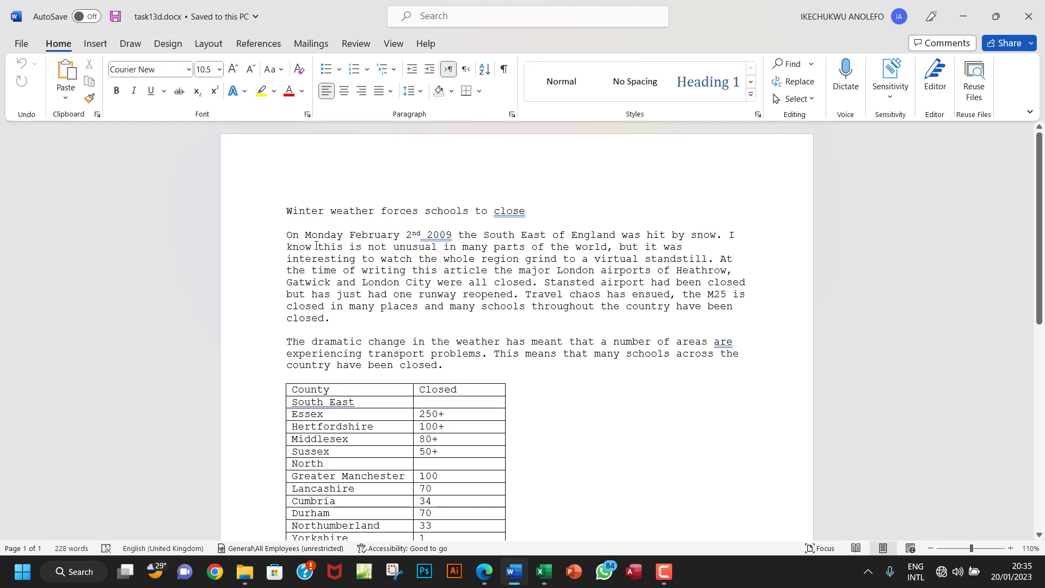
left_click_drag(291, 235, 398, 273)
scroll(427, 278, "down", 1)
left_click_drag(308, 318, 382, 334)
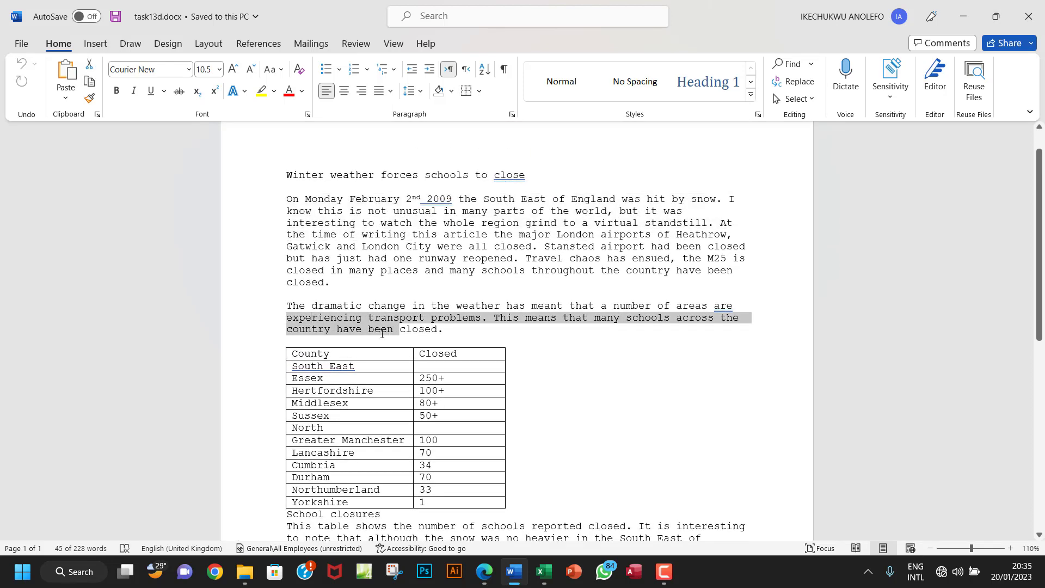
scroll(382, 333, "down", 2)
left_click_drag(287, 454, 357, 469)
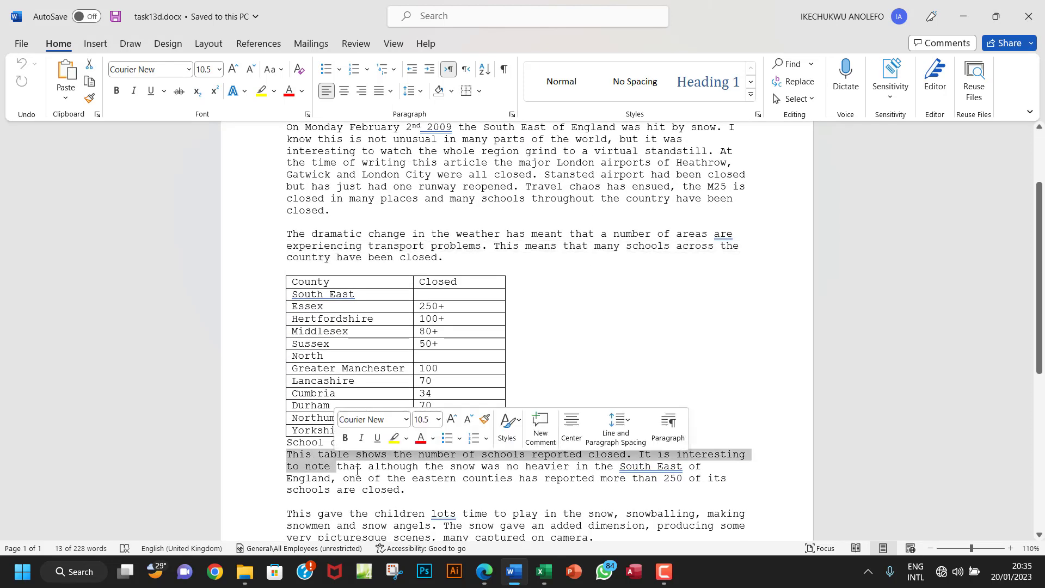
left_click(408, 490)
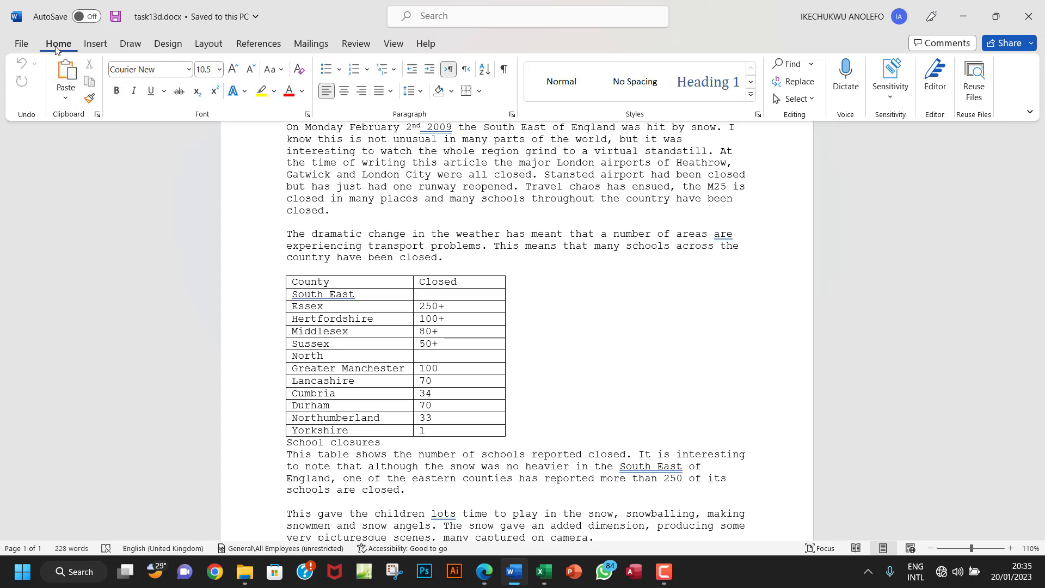
Step: Insert a horizontal arrow about 12 cm long from the page's right margin and align its tip with the 250+ figure in the table
left_click(95, 43)
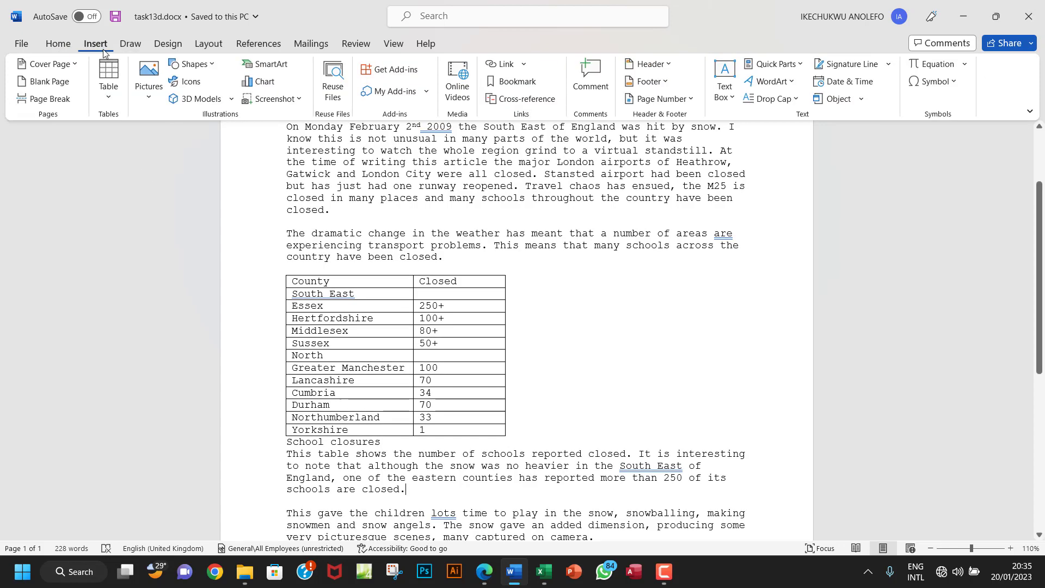
left_click(189, 65)
left_click(197, 102)
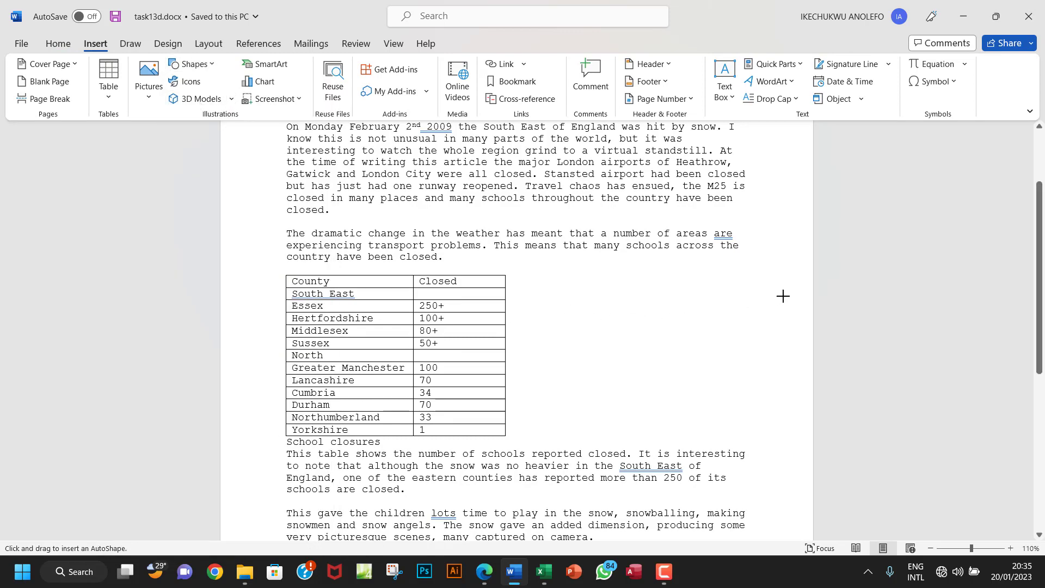
mouse_move(783, 296)
left_mouse_down()
mouse_move(432, 301)
mouse_move(444, 298)
left_mouse_up()
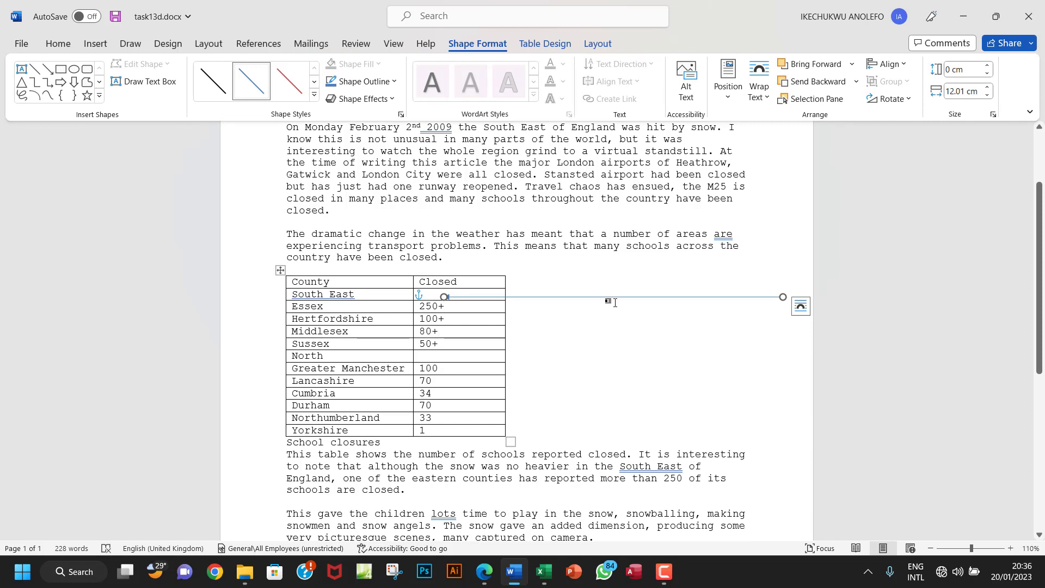
left_click_drag(619, 297, 620, 304)
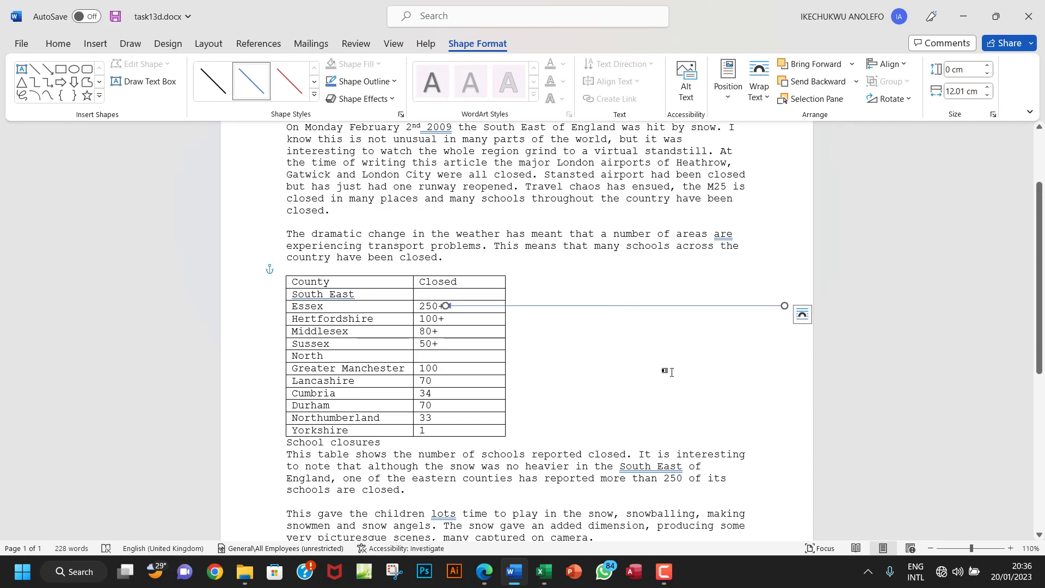
Step: Format the arrow with a standard red line colour and a line width of 2.5 pt
scroll(667, 366, "down", 2)
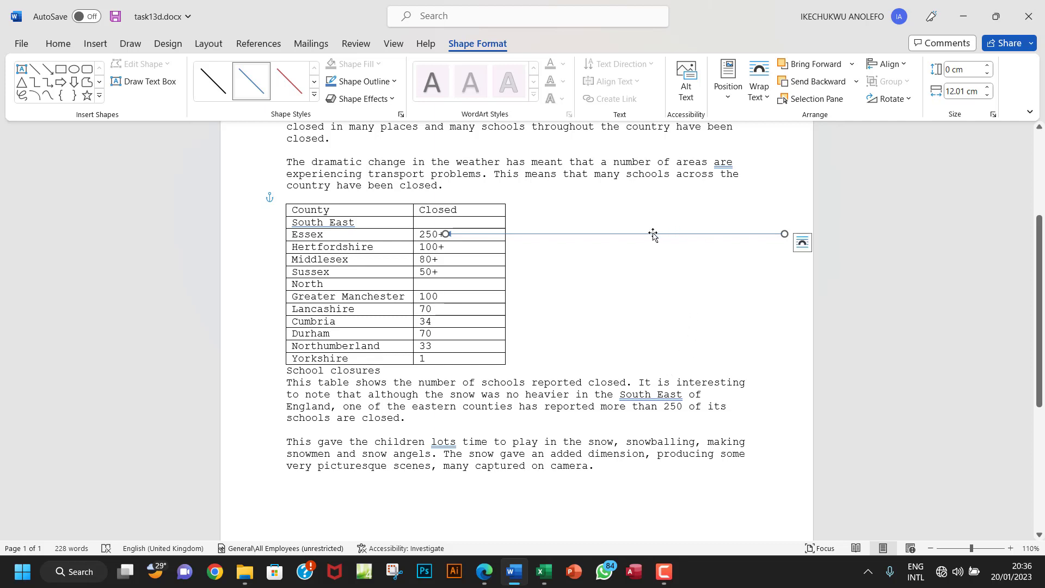
right_click(653, 234)
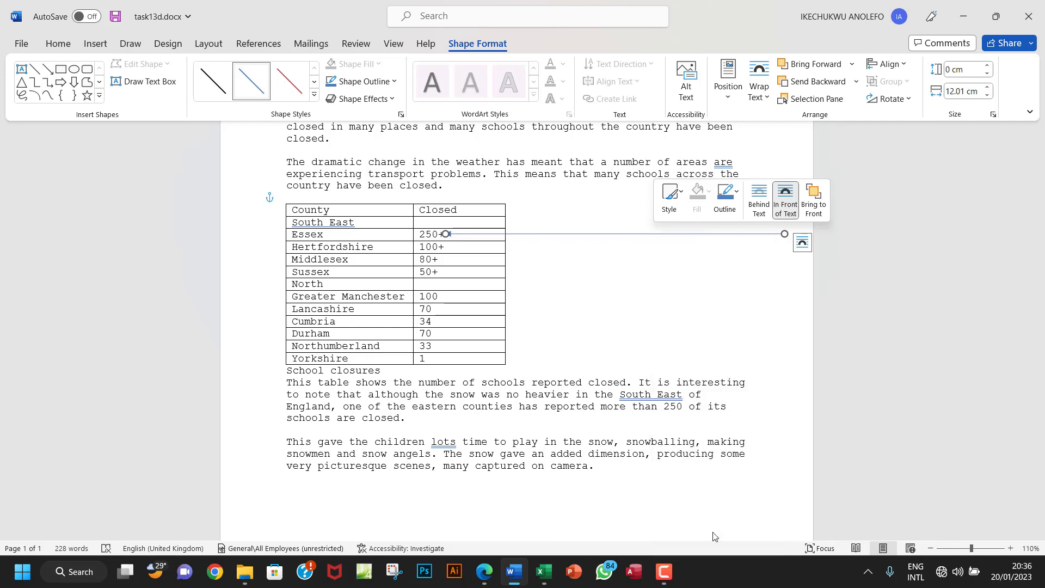
left_click(706, 531)
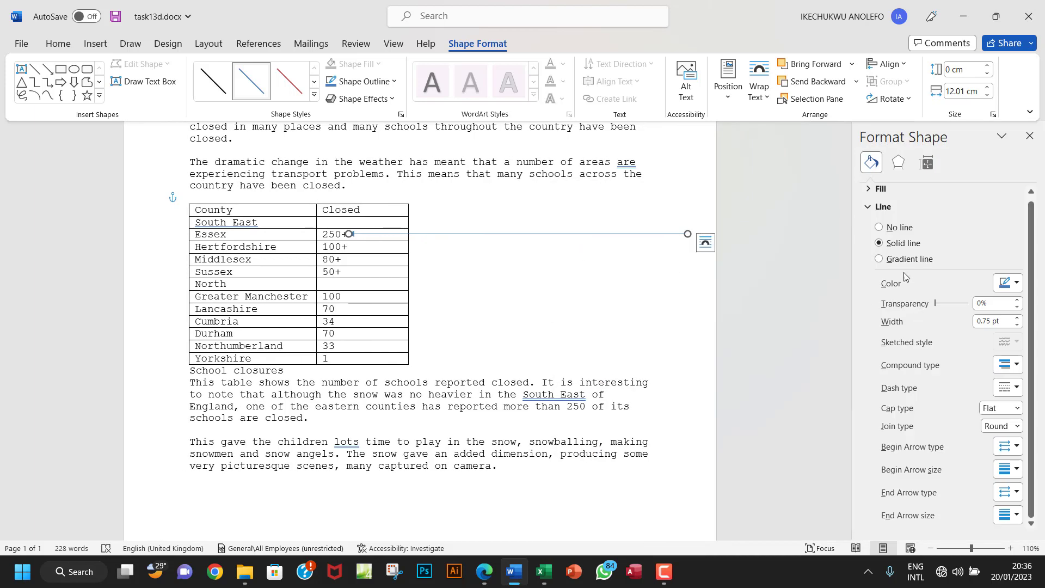
left_click(1016, 283)
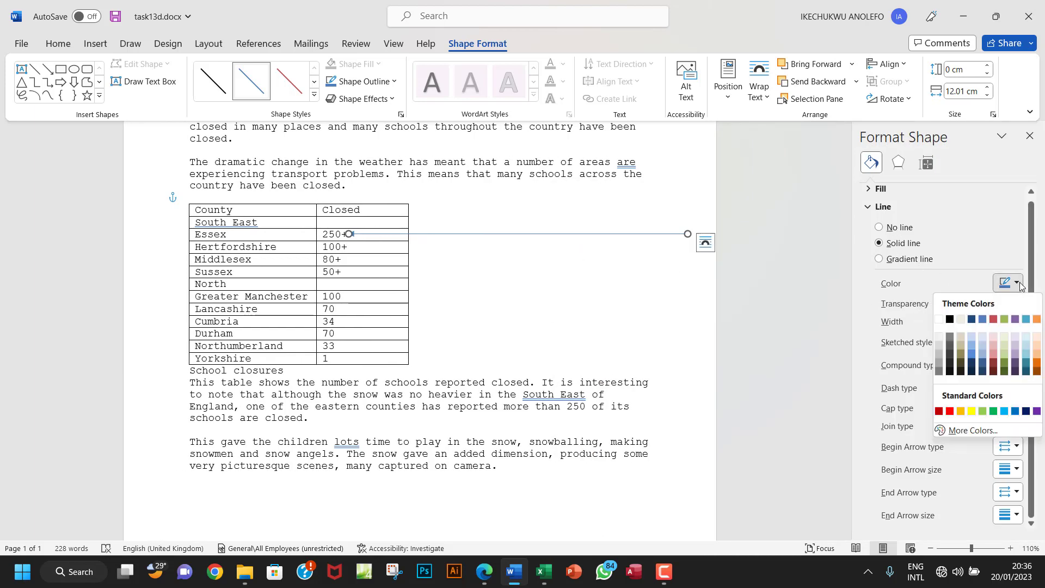
left_click(950, 412)
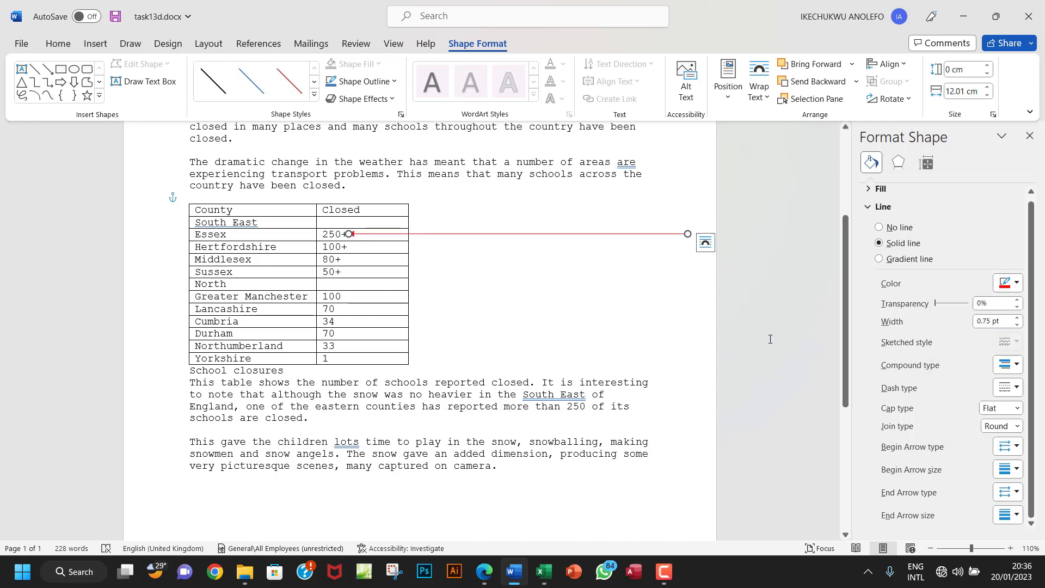
left_click(1017, 318)
left_click(1017, 319)
left_click(1017, 319)
left_click(1017, 318)
left_click(1018, 319)
left_click(1017, 318)
left_click(1017, 318)
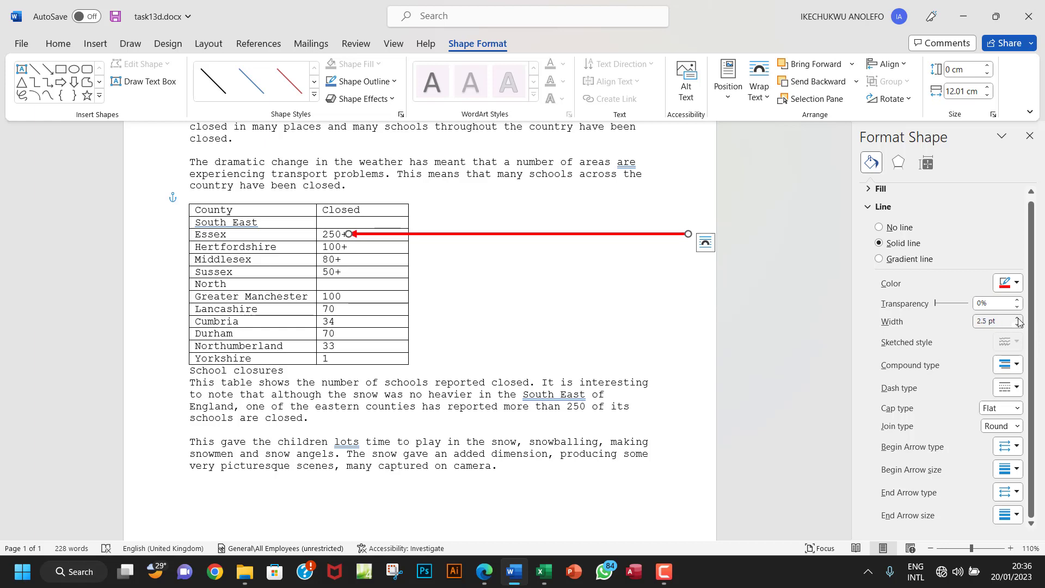
Step: Recheck the Task 13d instructions in Edge, and back in Word draw a vertical line about 6.7 cm long down from the arrow's tail
left_click(483, 572)
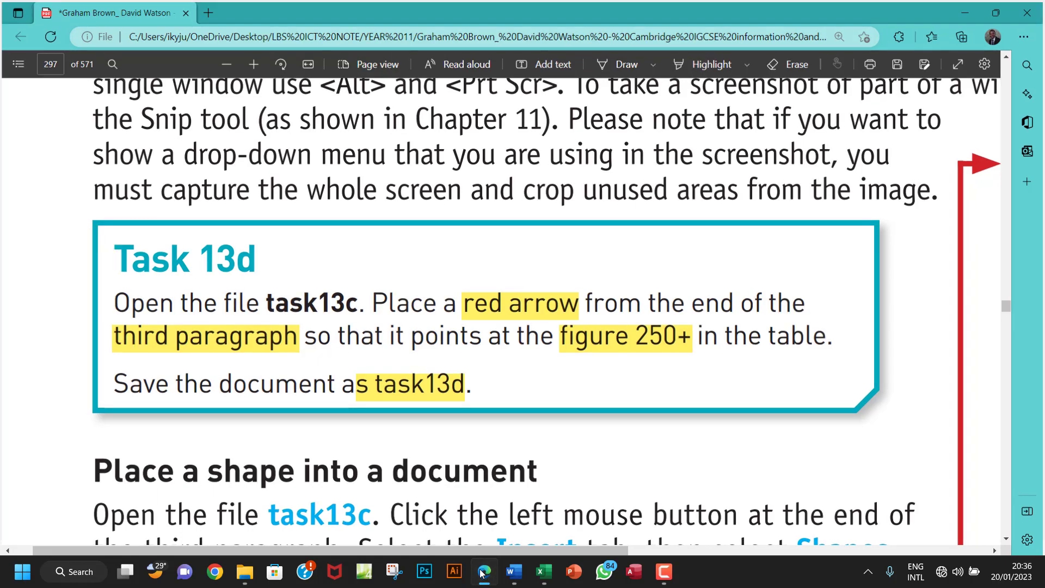
left_click(481, 571)
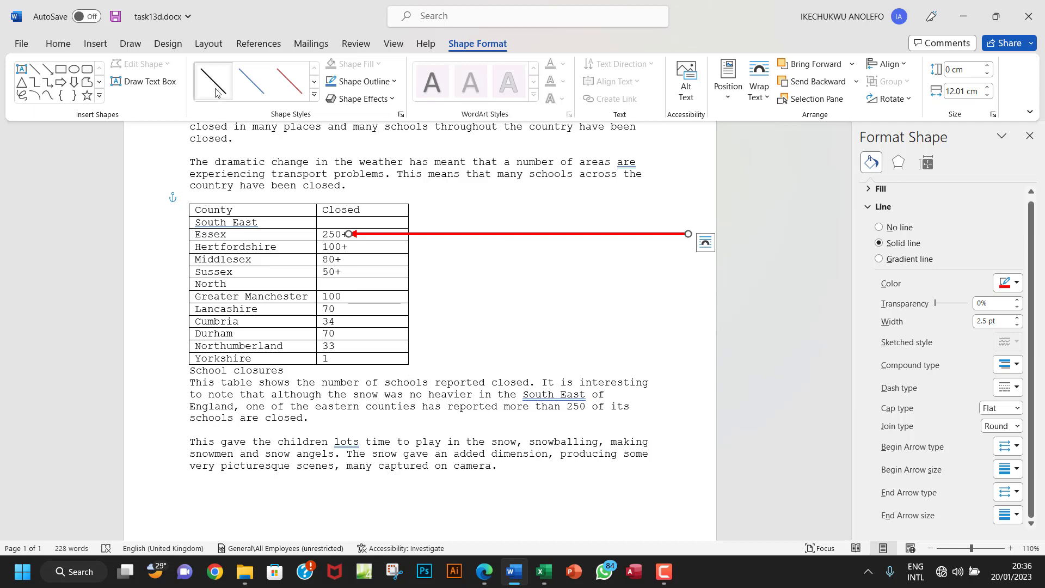
left_click(35, 68)
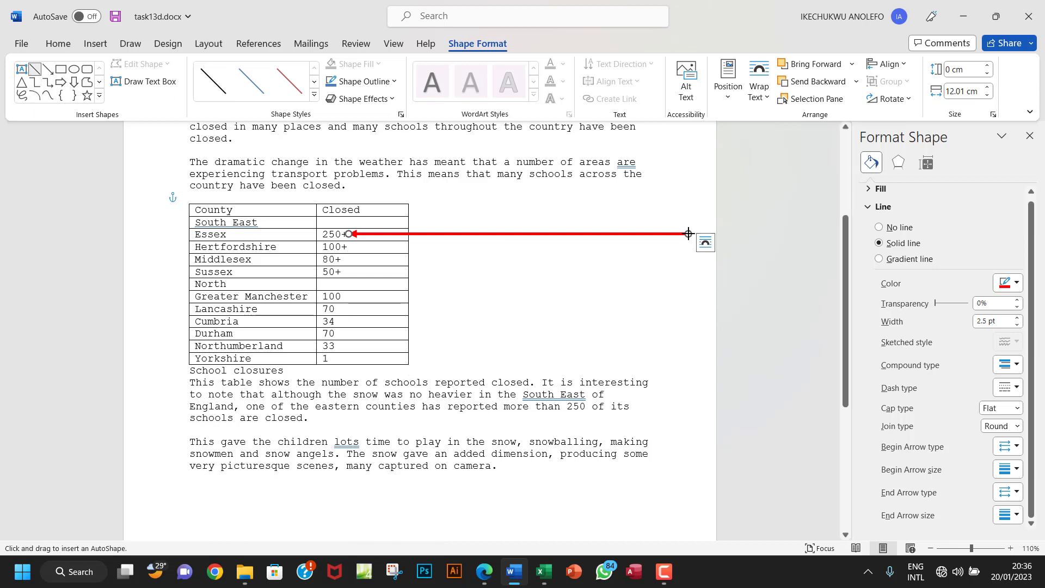
left_click_drag(688, 234, 680, 424)
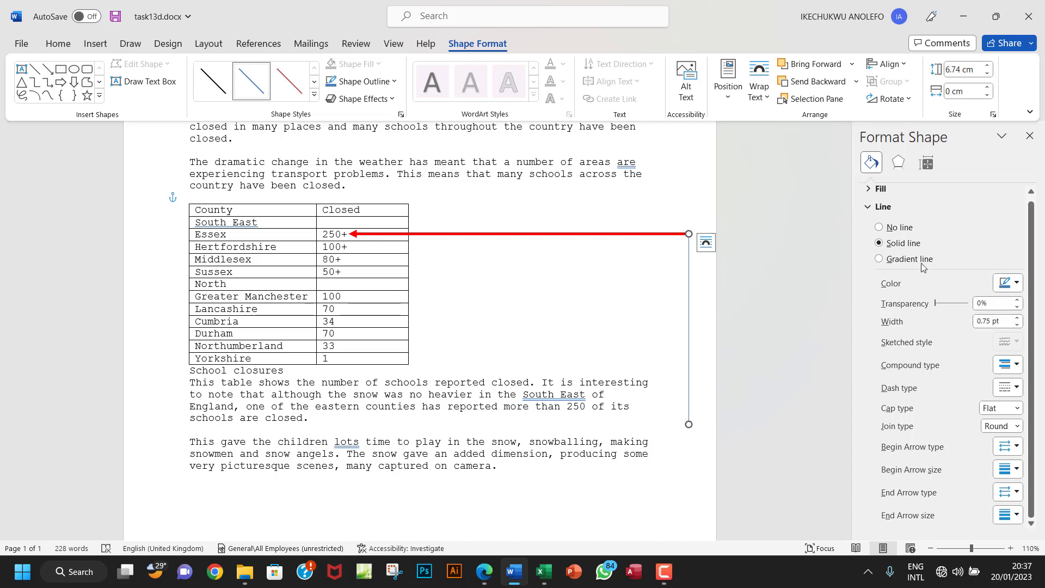
Step: Set the vertical line's colour to standard red and its width to 2.5 pt
left_click(1015, 283)
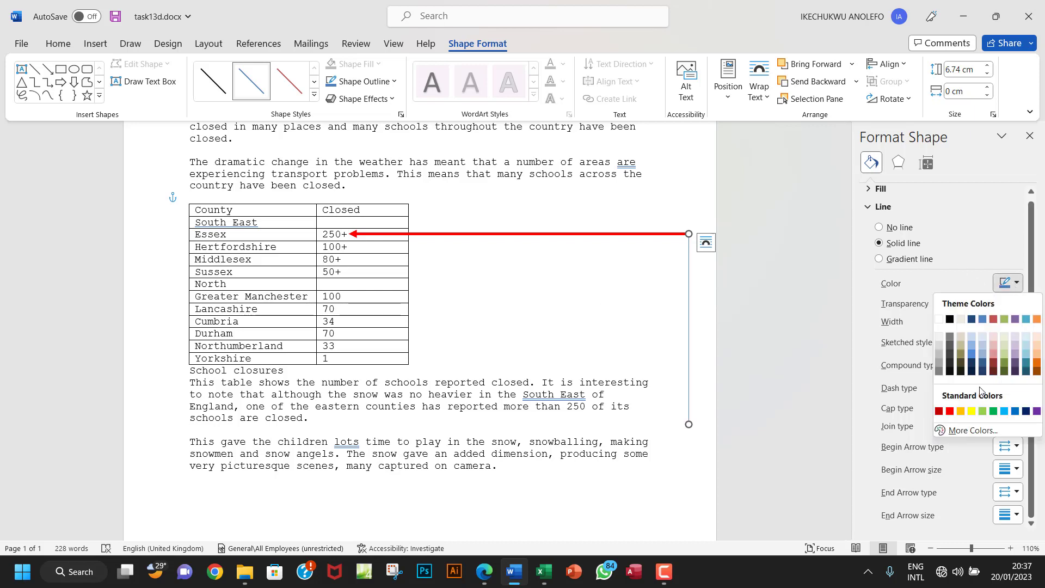
left_click(951, 414)
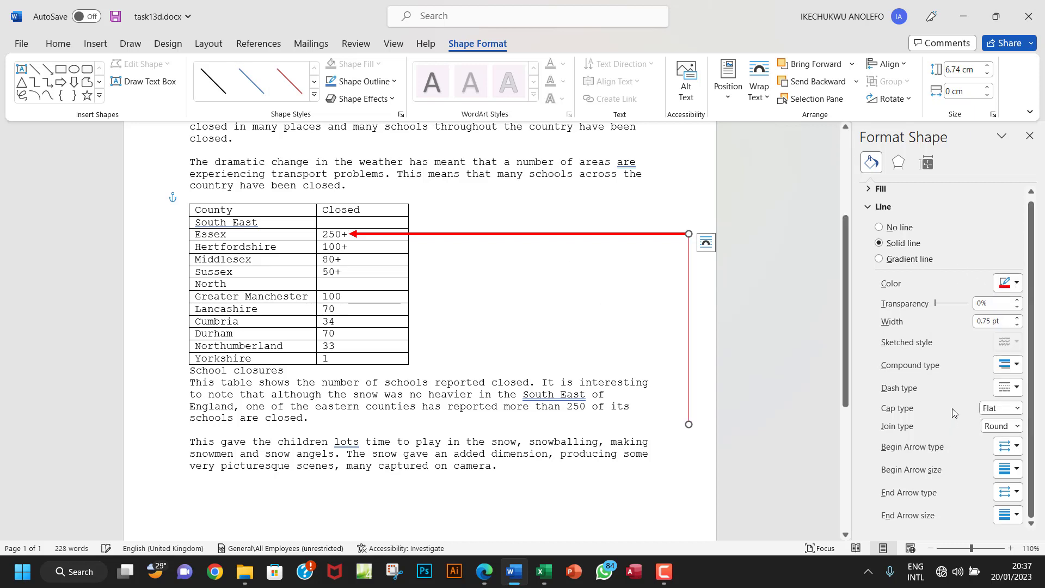
left_click(1018, 317)
left_click(1017, 317)
left_click(1017, 318)
left_click(1017, 317)
left_click(1017, 317)
left_click(1018, 318)
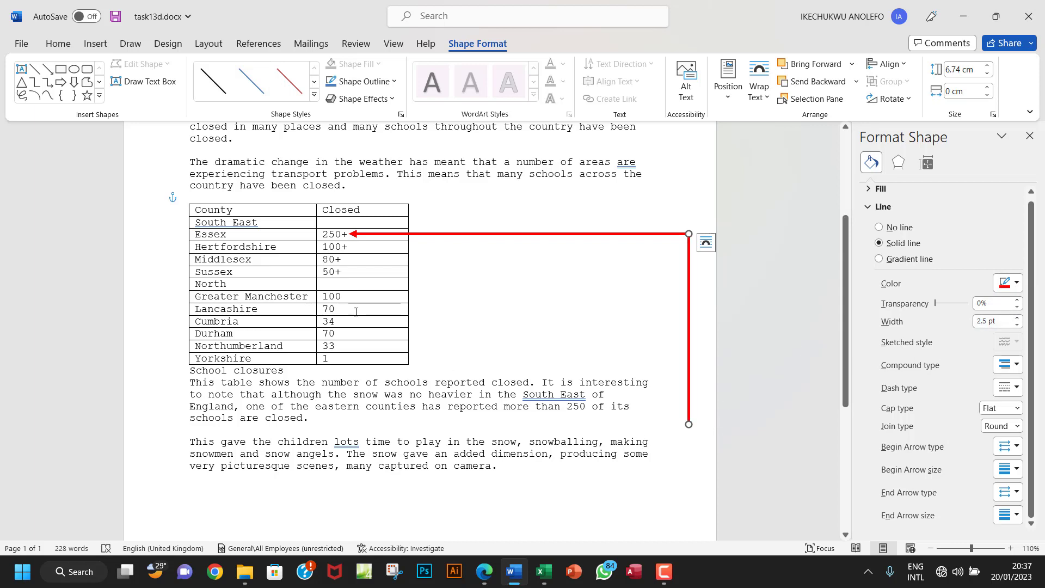
Step: Draw a horizontal line about 13.5 cm long from the vertical line's lower end to the third paragraph's end, and nudge it up slightly
left_click(35, 68)
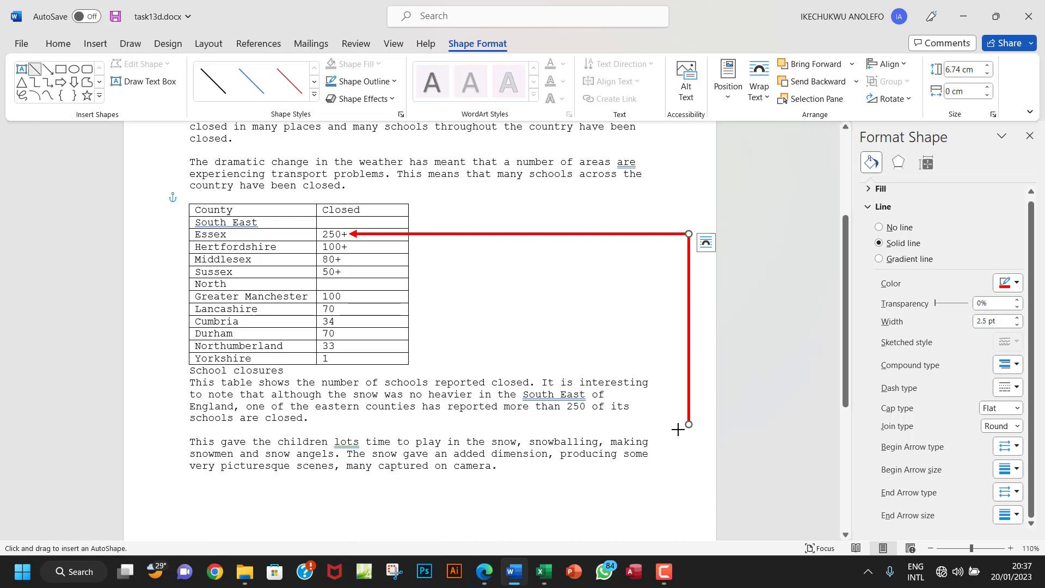
left_click_drag(690, 425, 308, 414)
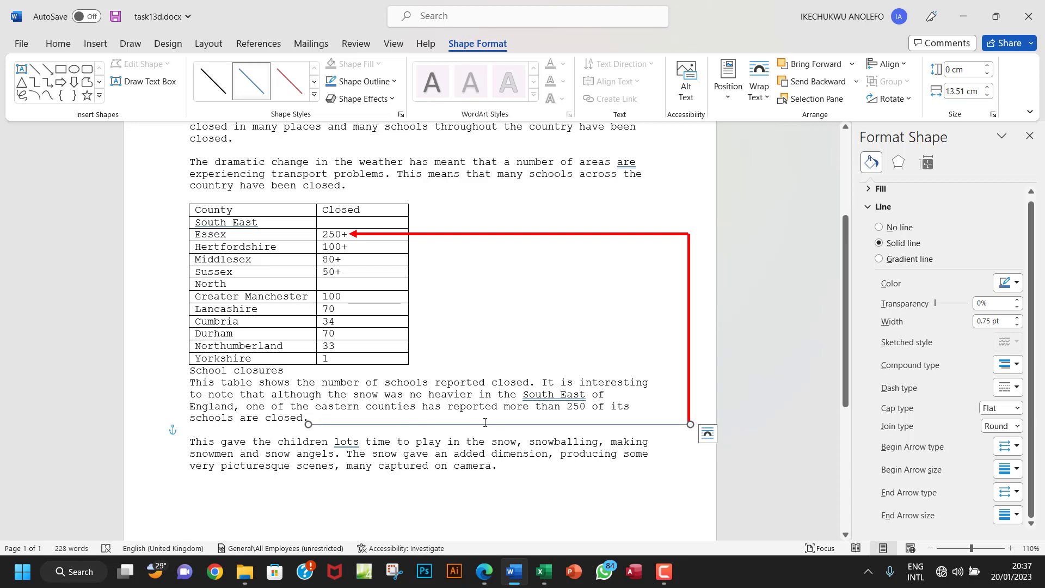
key("Up")
key("Up")
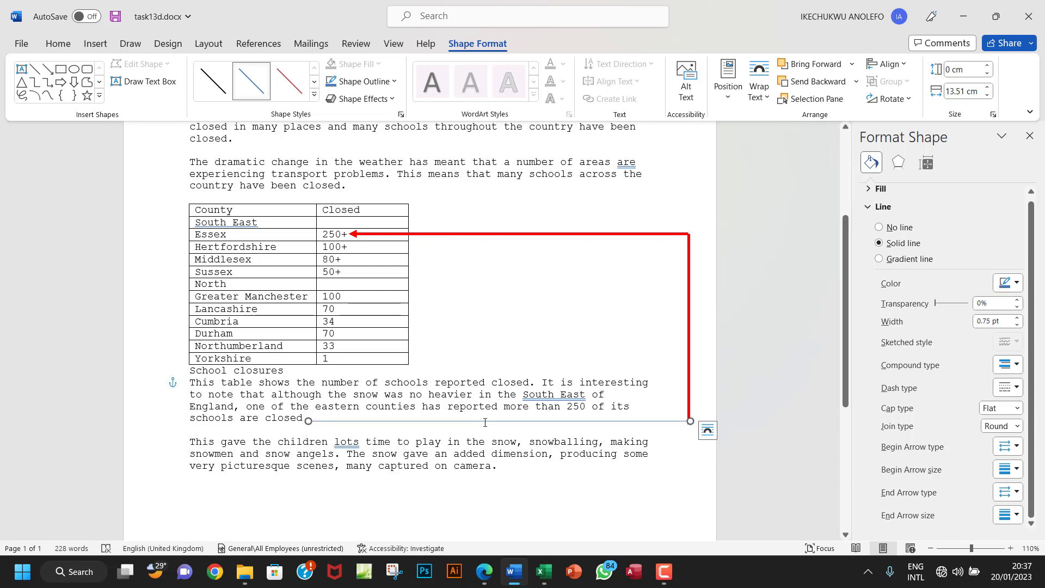
Step: Copy the red vertical line's formatting onto the lower horizontal line with Format Painter
left_click(689, 293)
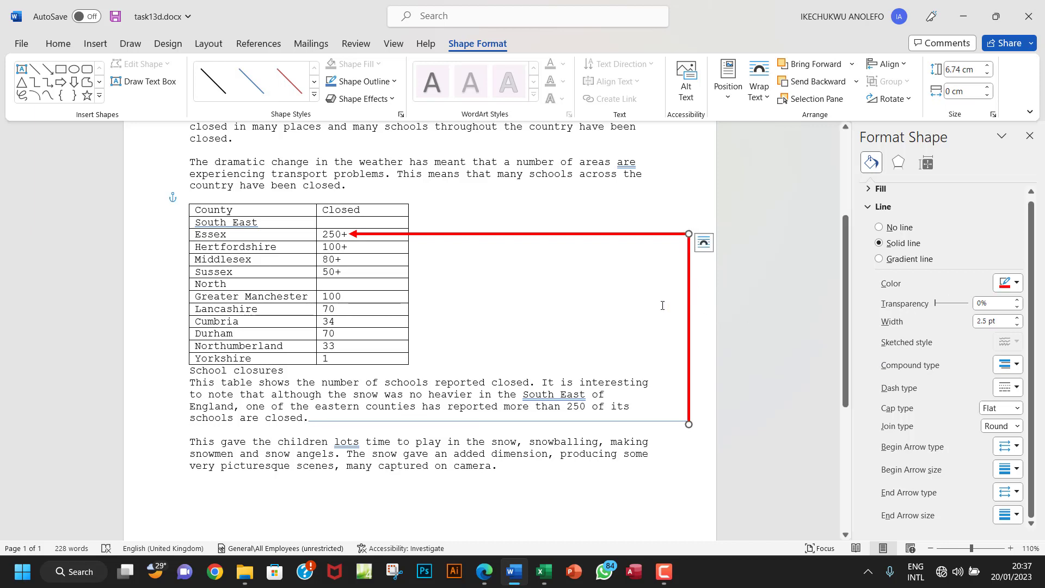
left_click(68, 46)
left_click(89, 98)
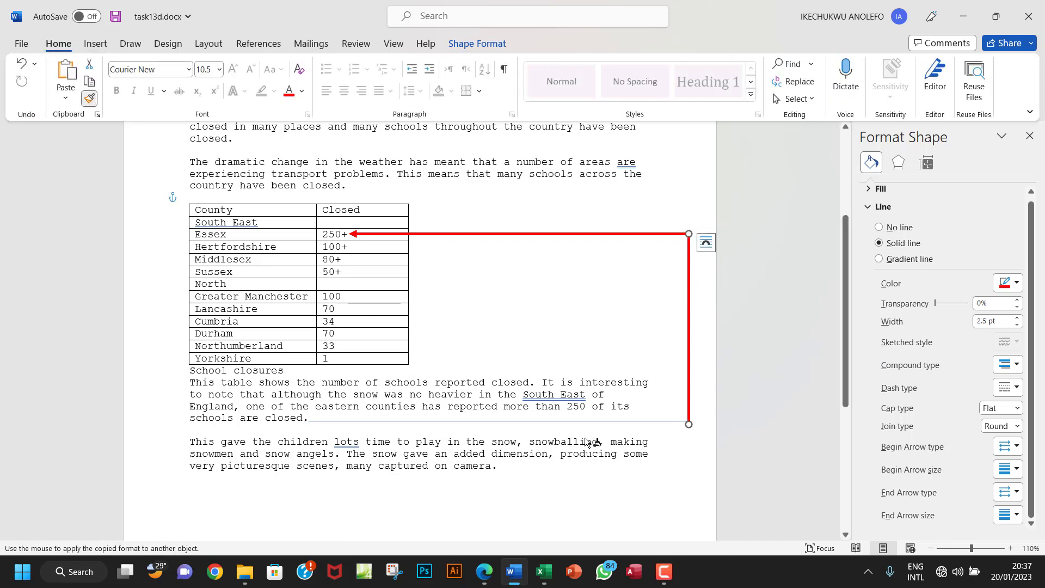
left_click(600, 421)
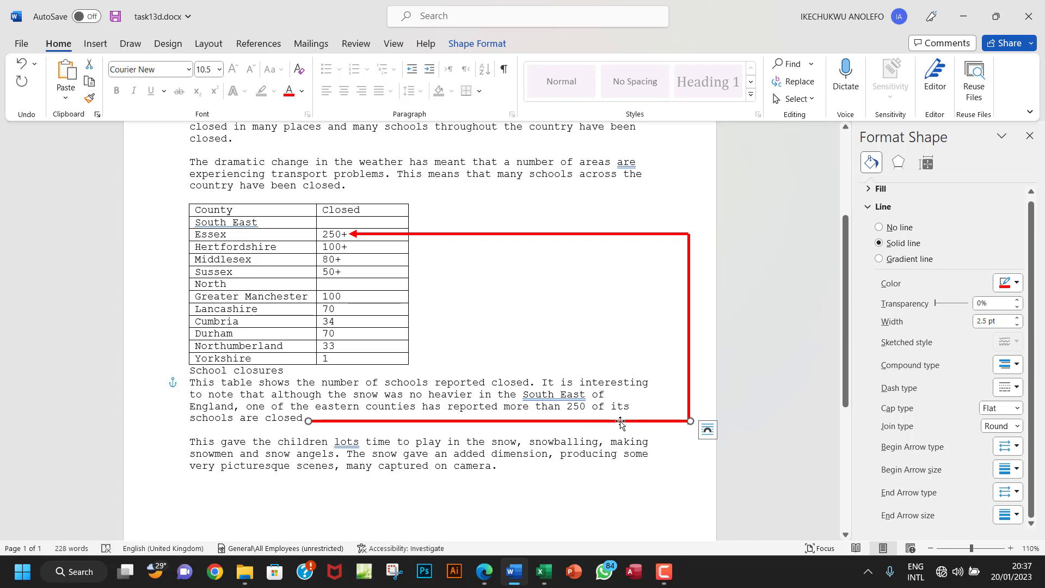
left_click(641, 299)
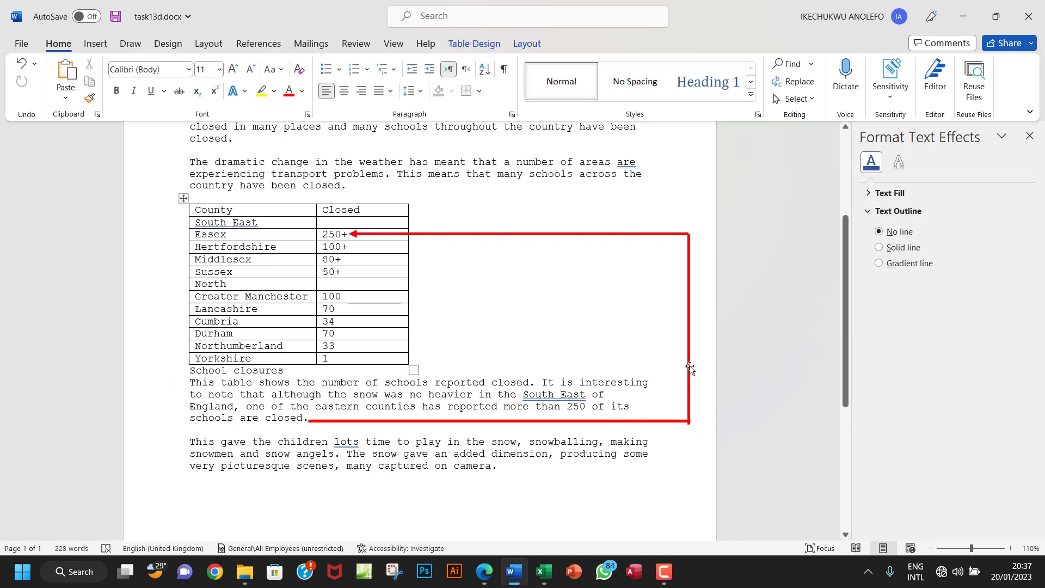
Step: Nudge the lower horizontal line up slightly so it lines up with the end of the third paragraph
left_click(558, 420)
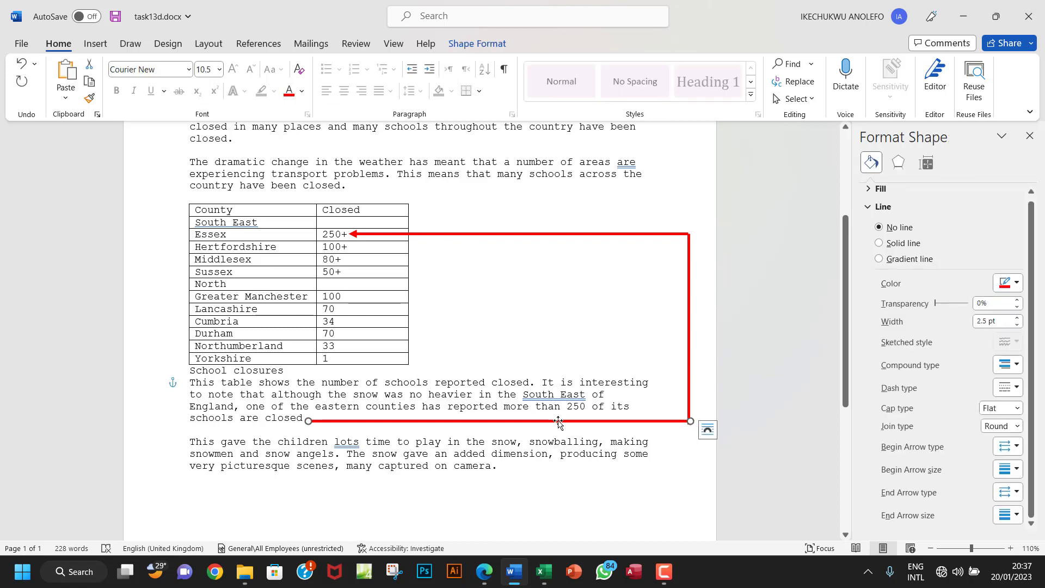
key("Up")
key("Up")
key("Up")
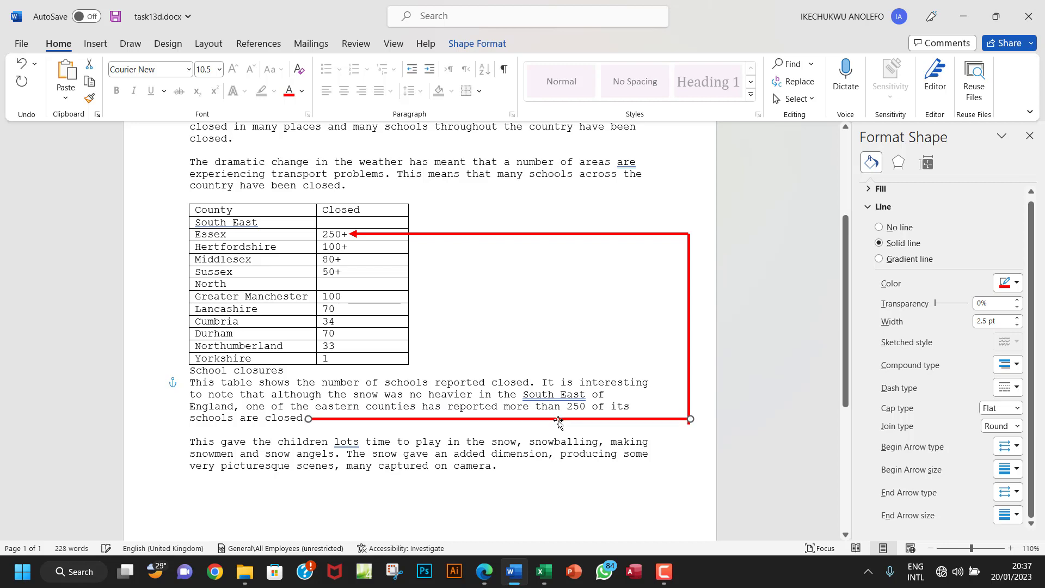
Step: Shorten the vertical line so its lower end meets the lower horizontal line
left_click(691, 398)
left_click(690, 397)
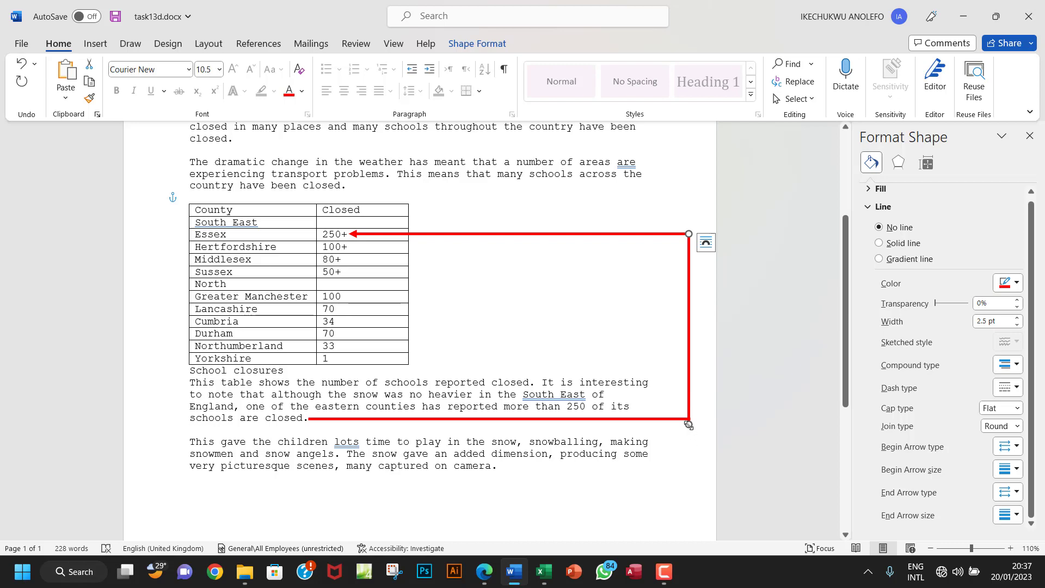
key("ctrl")
left_click_drag(689, 425, 689, 419)
Step: Nudge the lower horizontal line slightly left so its outer end sits flush with the vertical line at the corner
scroll(746, 446, "up", 14, "ctrl")
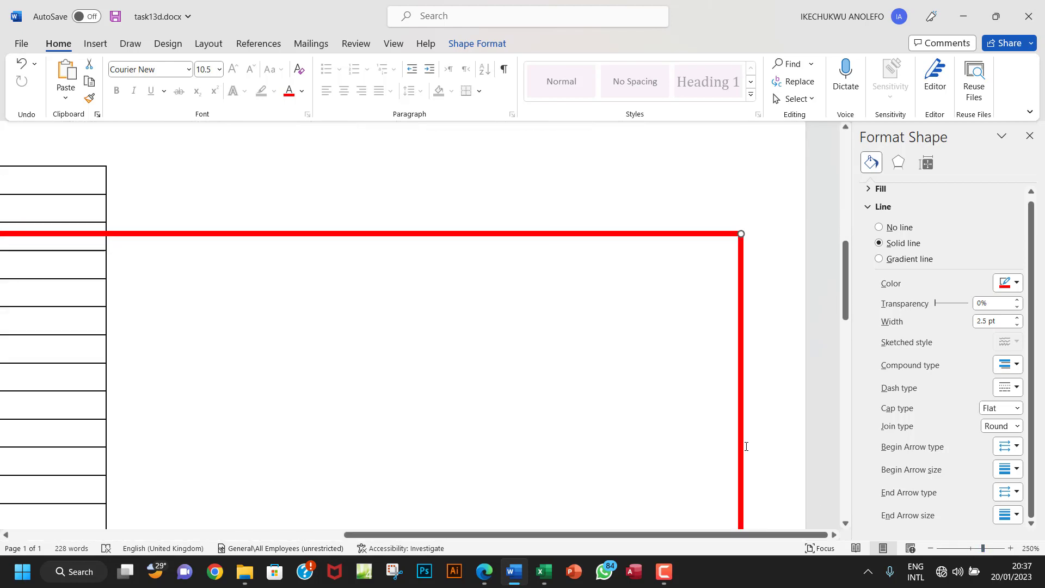
scroll(746, 446, "down", 5)
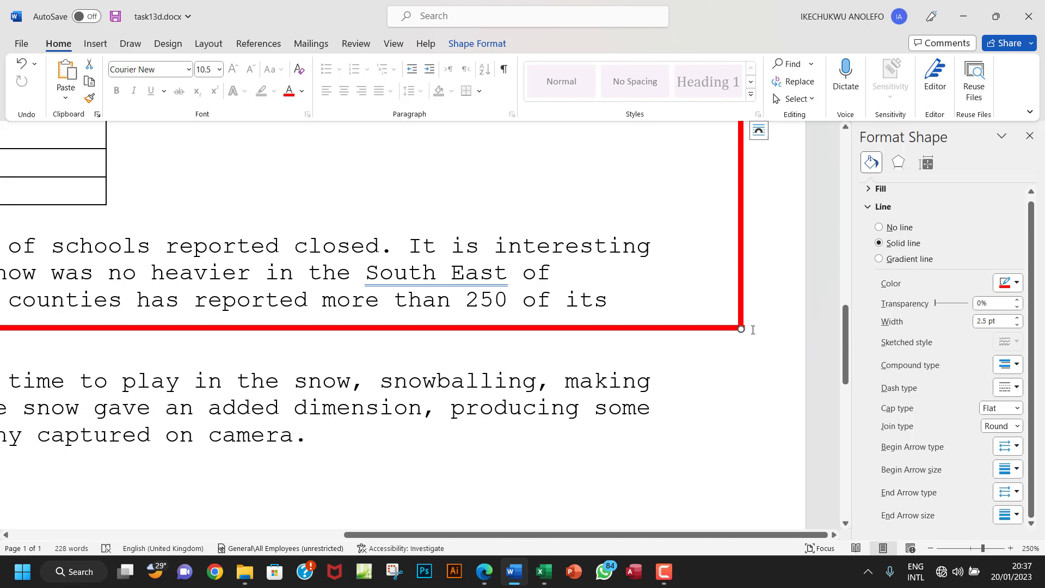
left_click(719, 328)
key("Left")
left_click(699, 206)
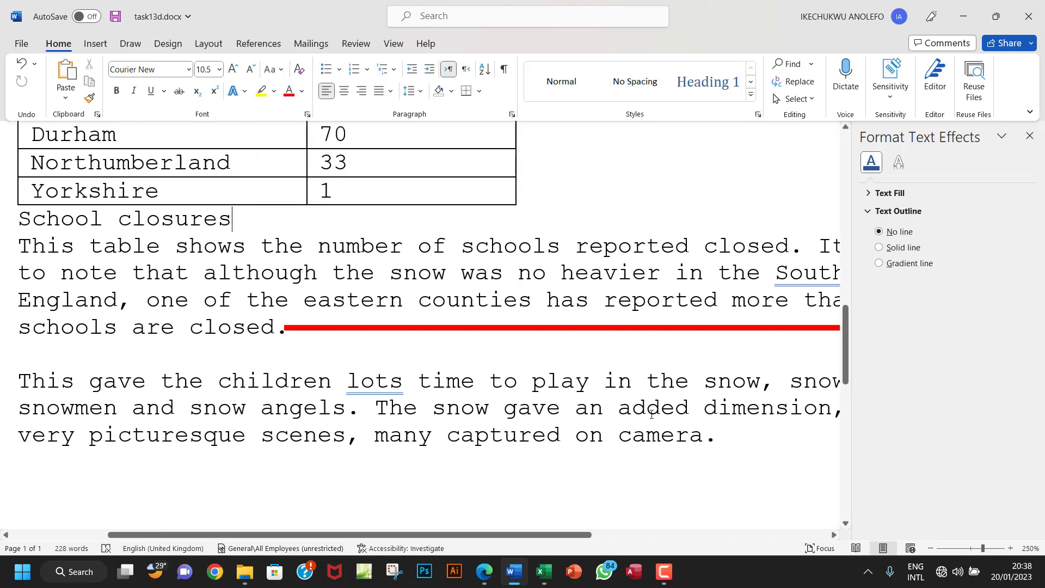
left_click_drag(548, 535, 784, 515)
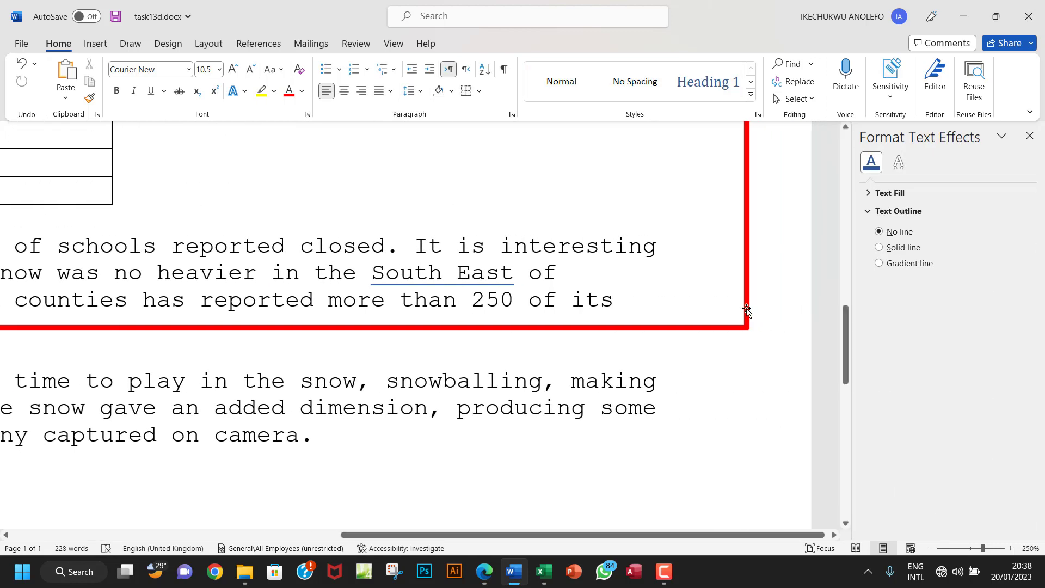
left_click(747, 310)
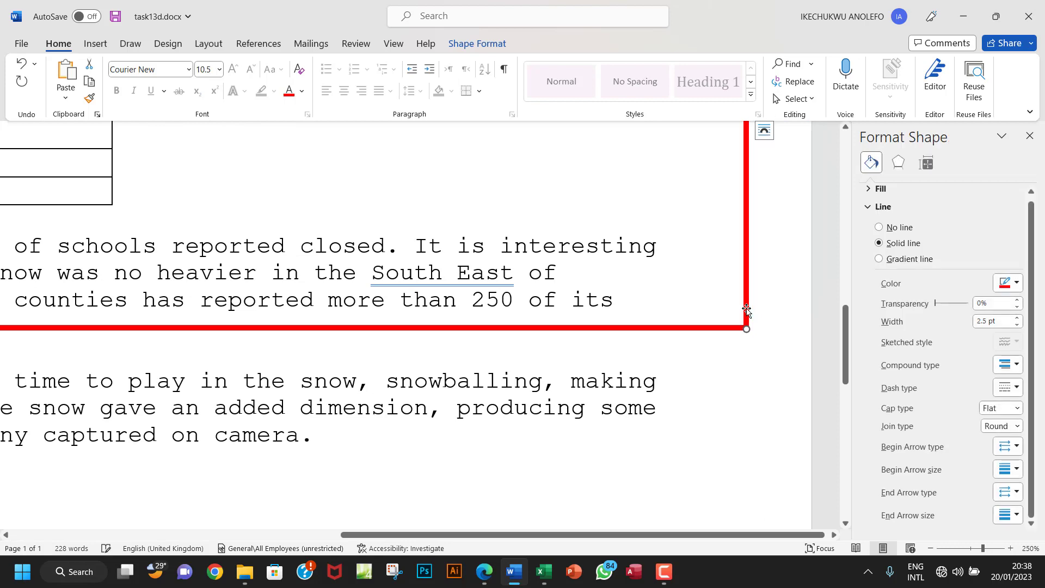
left_click(605, 392)
Step: Nudge the arrow pointing at 250+ down slightly so its tail sits flush with the upper end of the vertical line
scroll(606, 392, "up", 5)
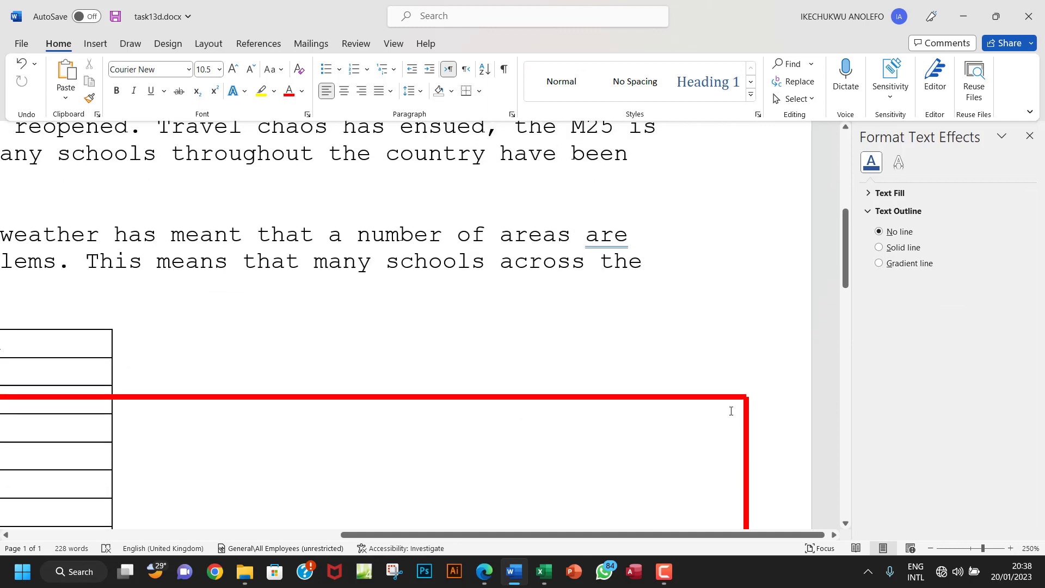
scroll(605, 406, "down", 3)
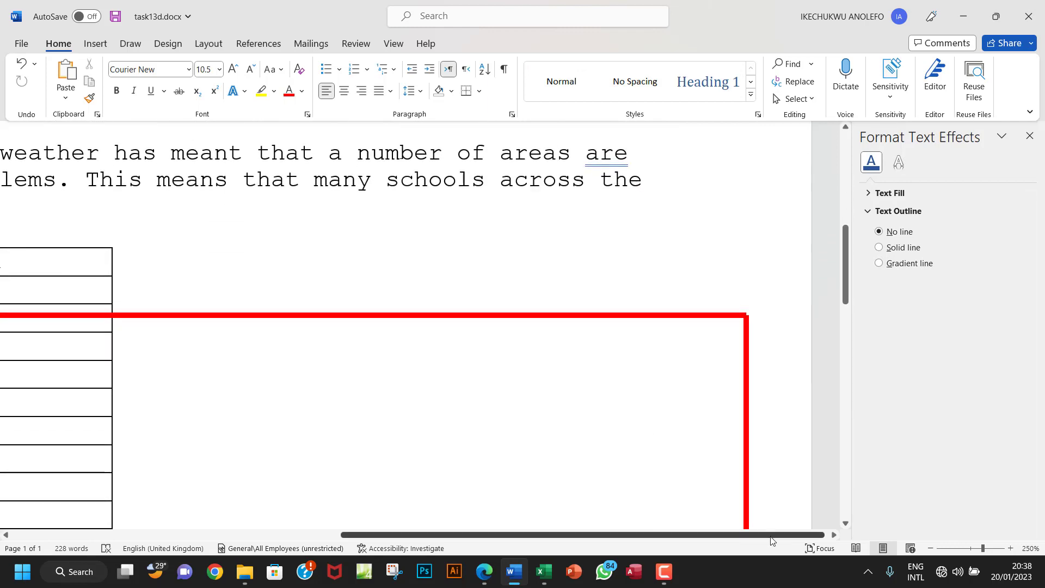
left_click_drag(770, 535, 738, 537)
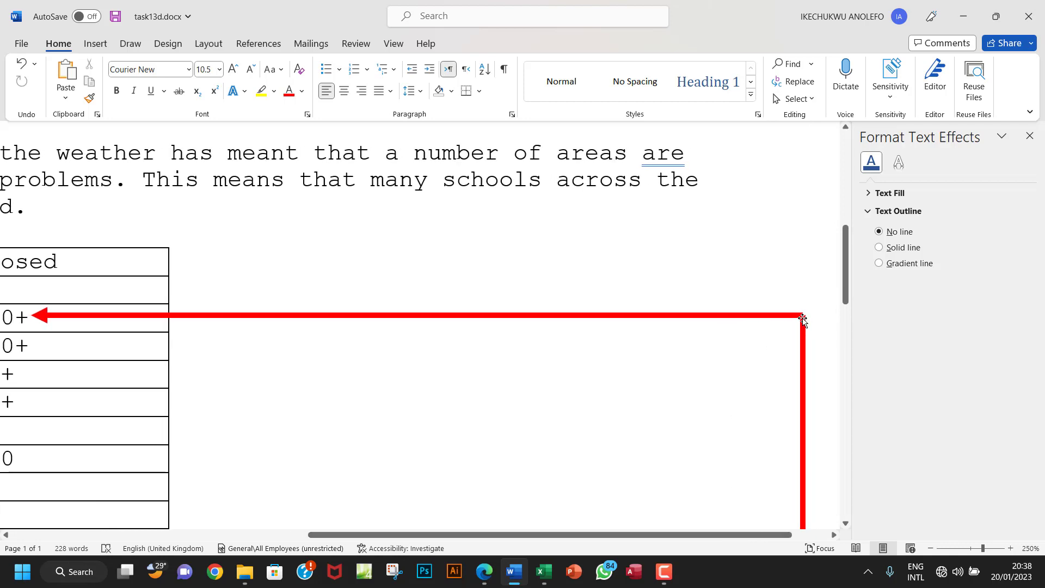
left_click(788, 315)
key("Down")
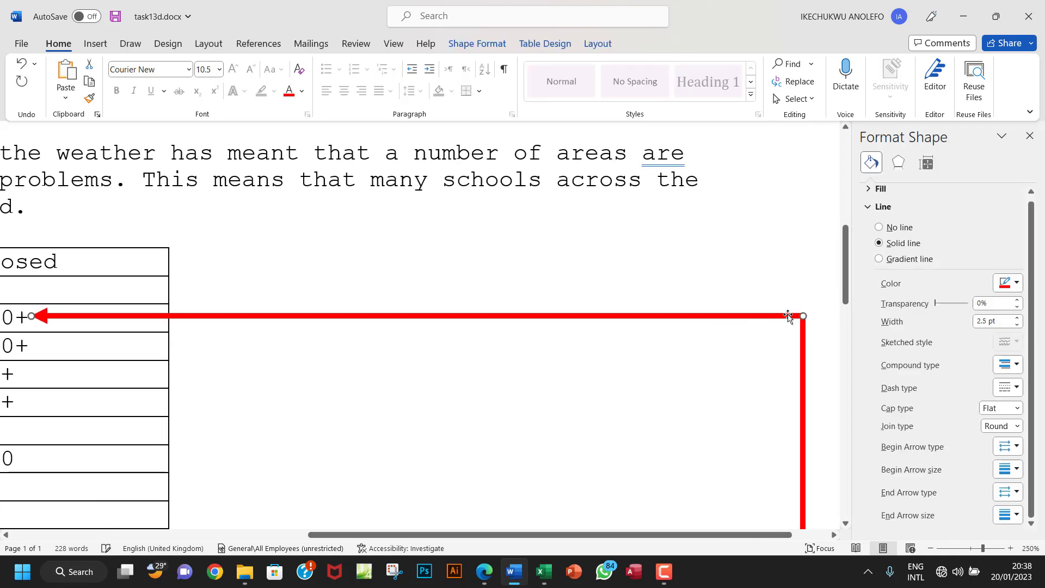
left_click(569, 371)
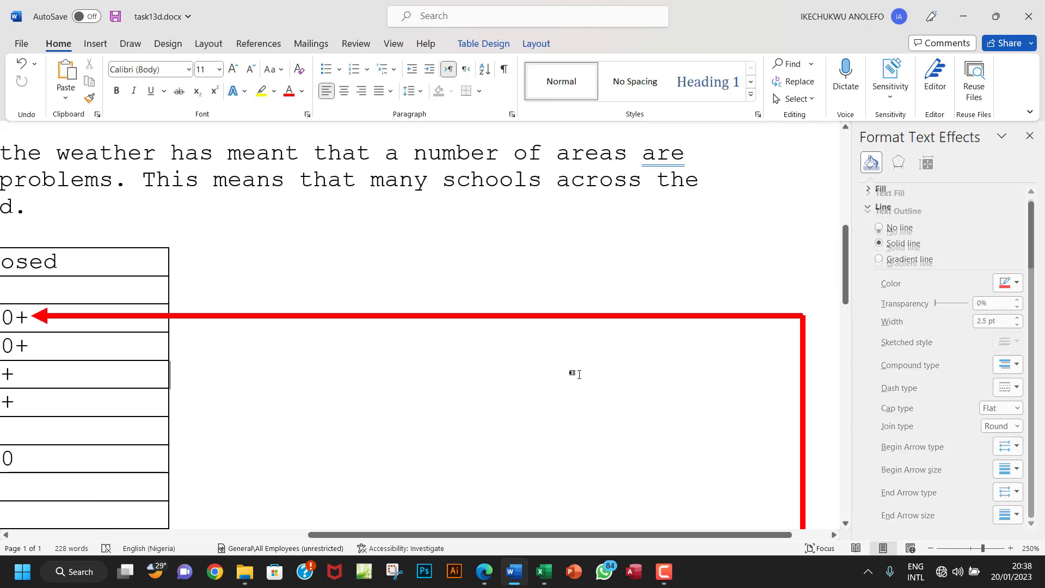
left_click(709, 317)
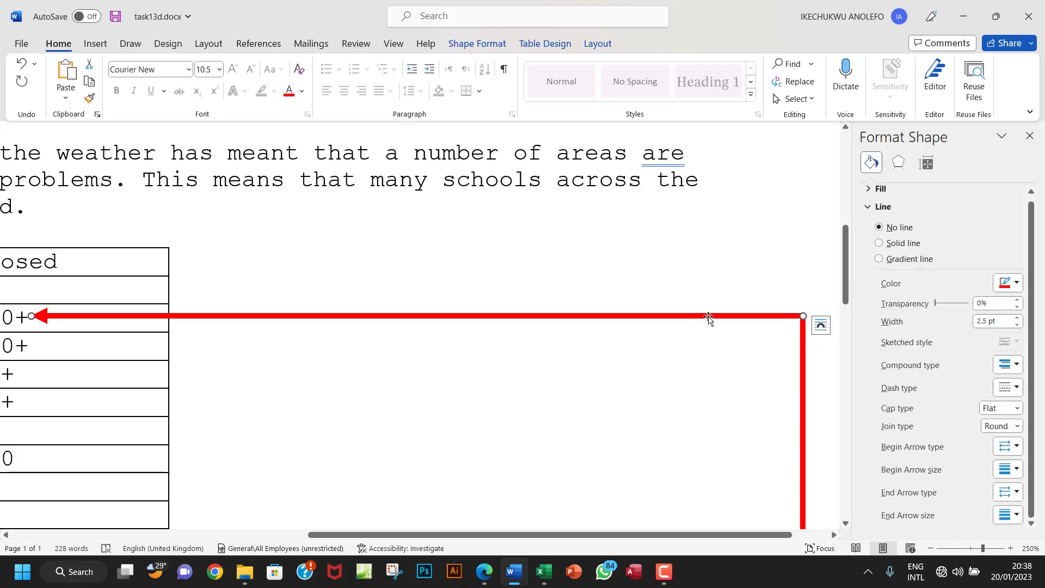
left_click(680, 362)
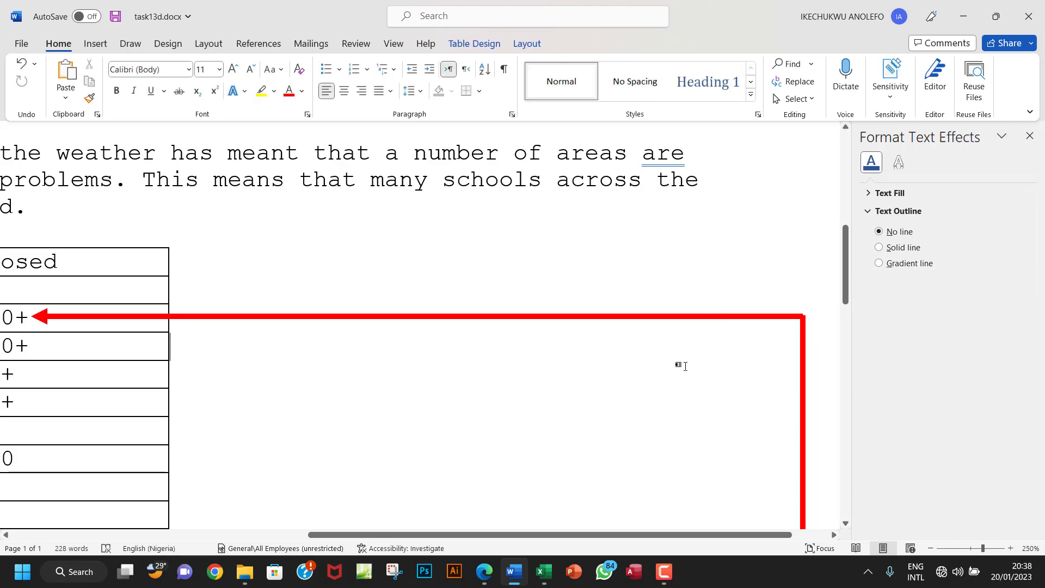
left_click(789, 317)
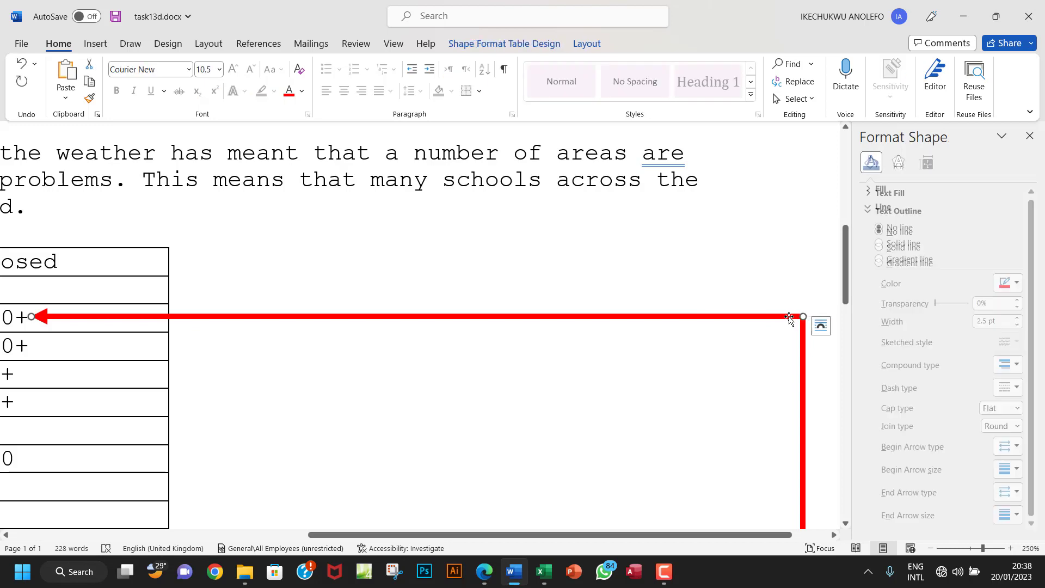
left_click_drag(788, 316, 789, 318)
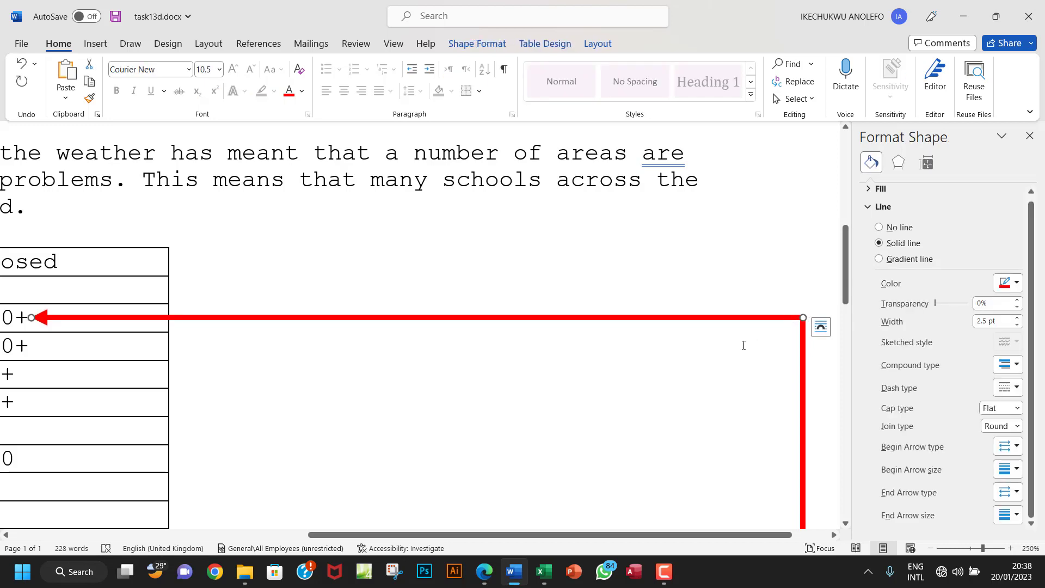
left_click(744, 346)
left_click(760, 319)
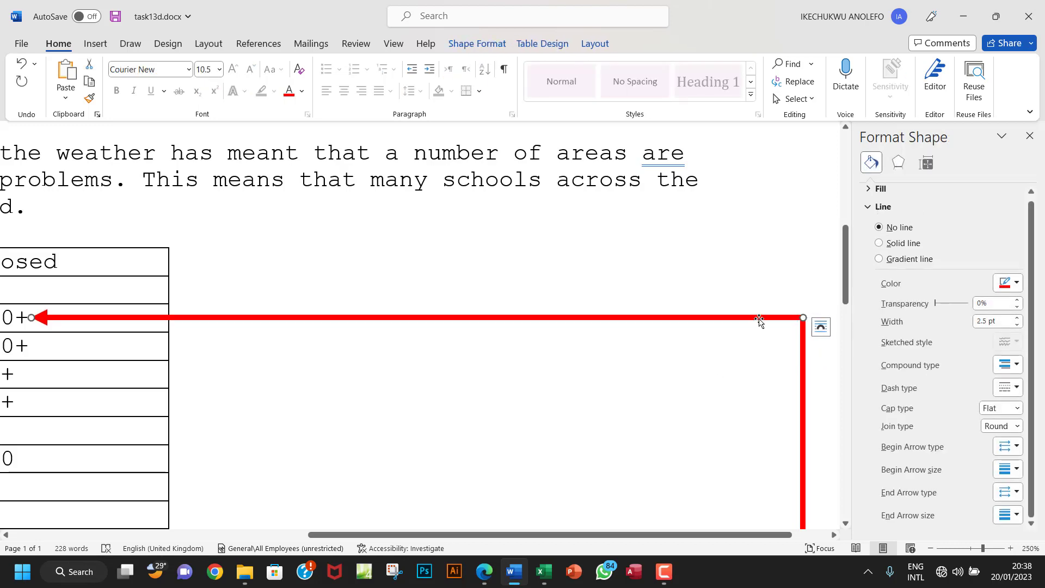
left_click_drag(760, 319, 759, 320)
left_click(742, 338)
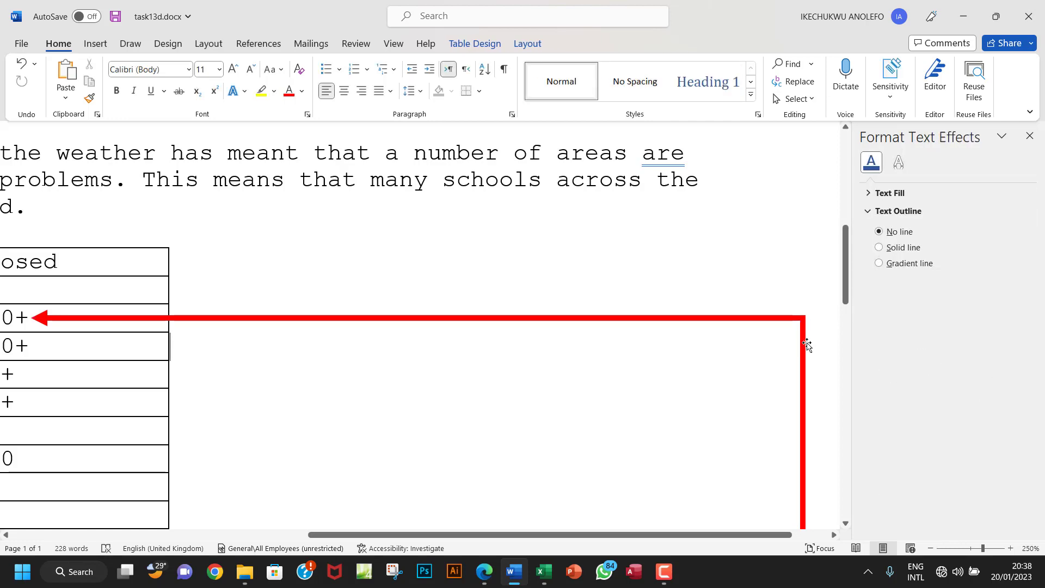
Step: Select the arrow, the vertical line and the lower horizontal line together and group them into one object
scroll(761, 371, "down", 3)
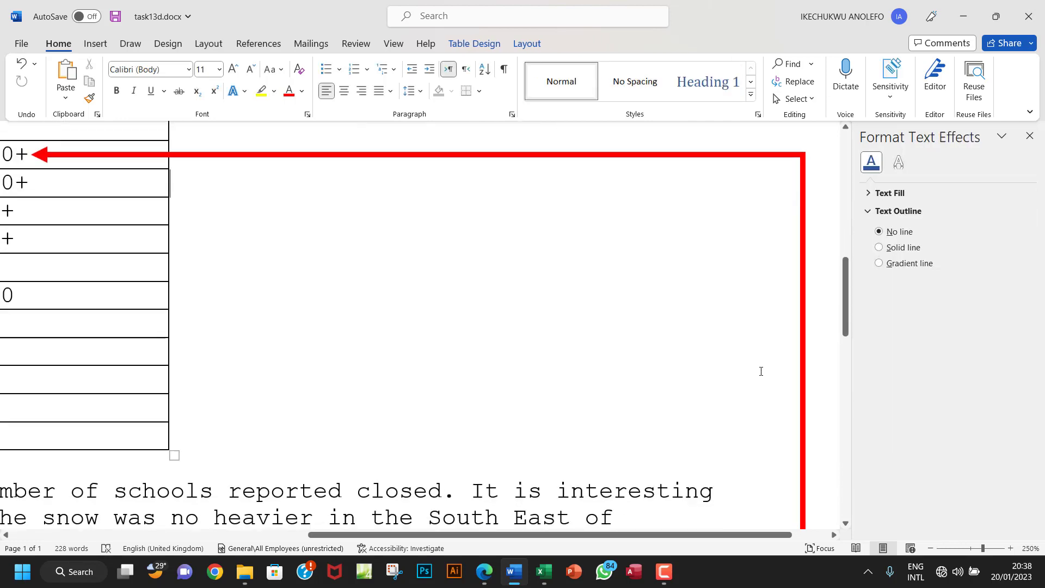
left_click_drag(983, 548, 975, 548)
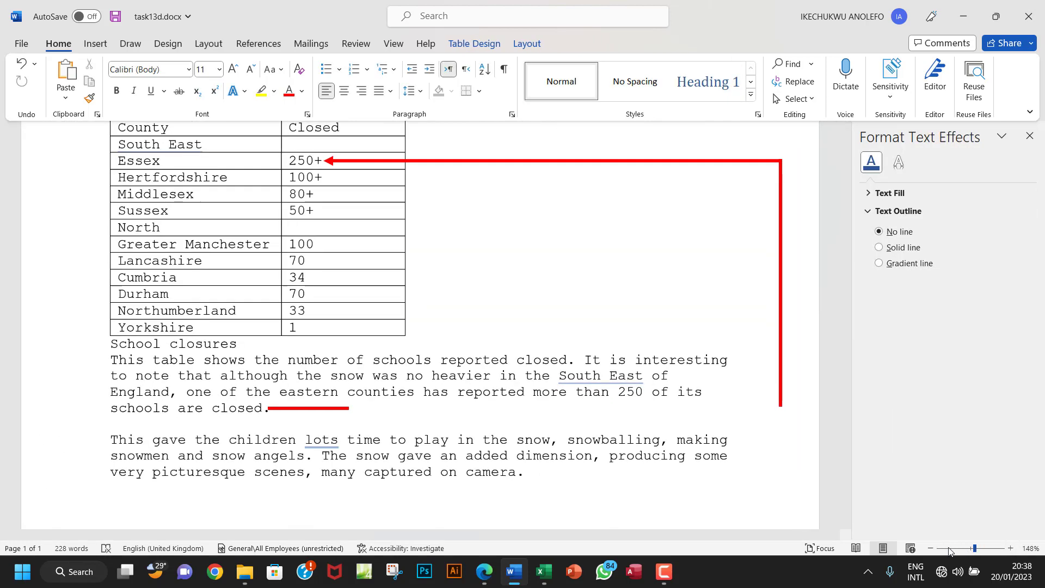
double_click(622, 369)
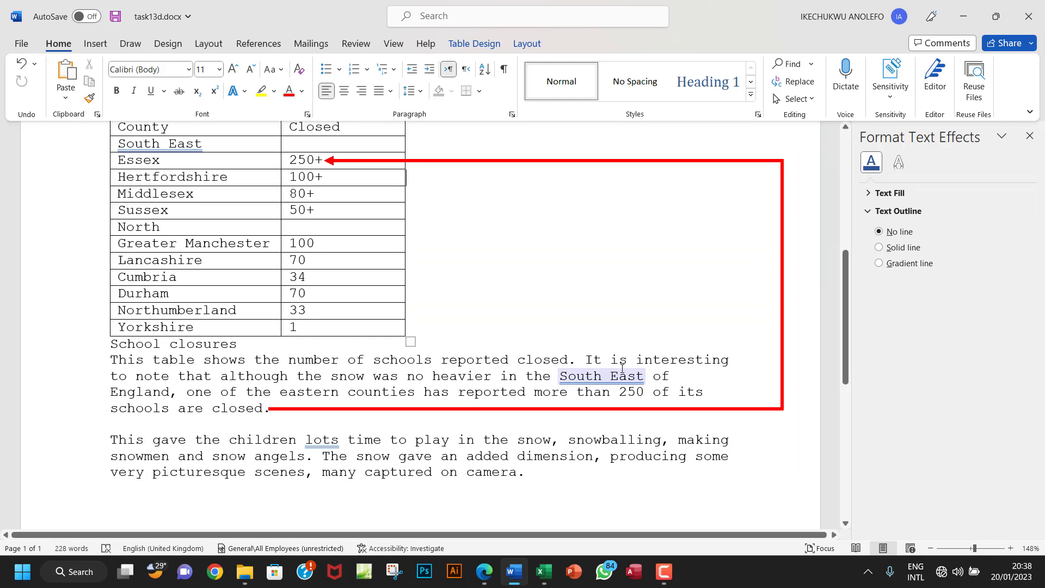
left_click(534, 161)
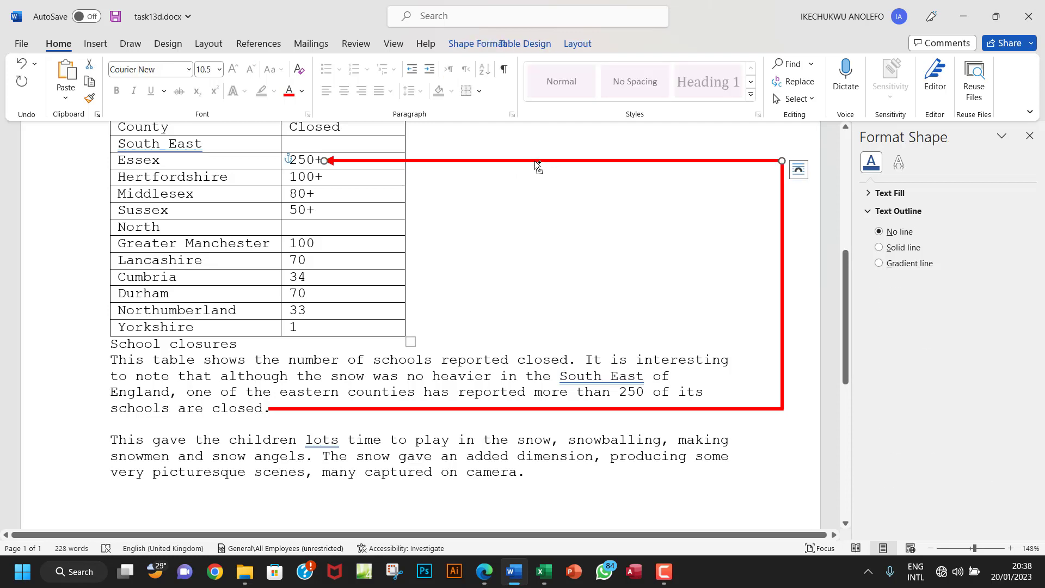
left_click(782, 265)
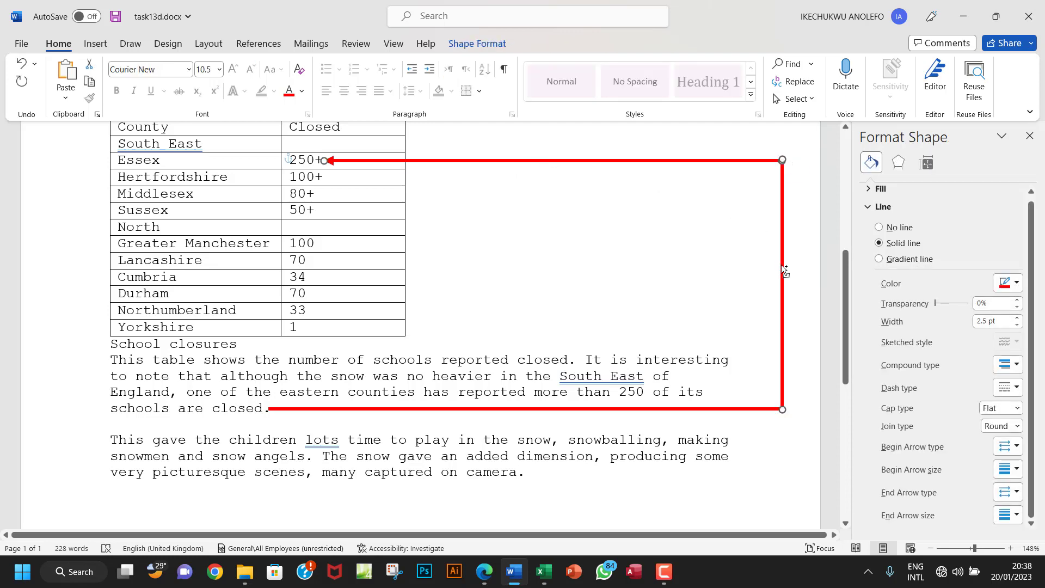
left_click(713, 411, "shift")
right_click(783, 279)
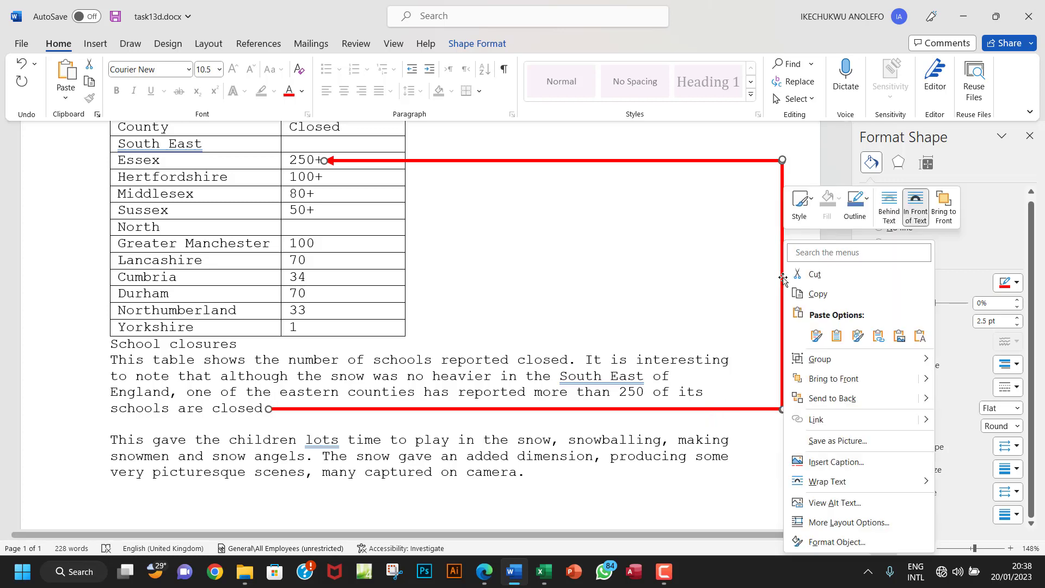
mouse_move(823, 363)
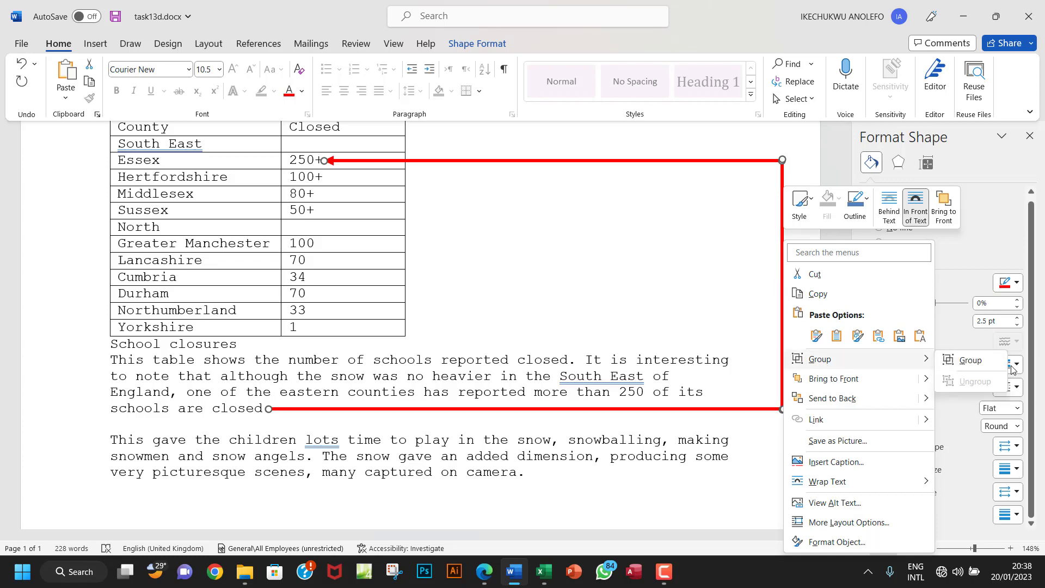
left_click(969, 360)
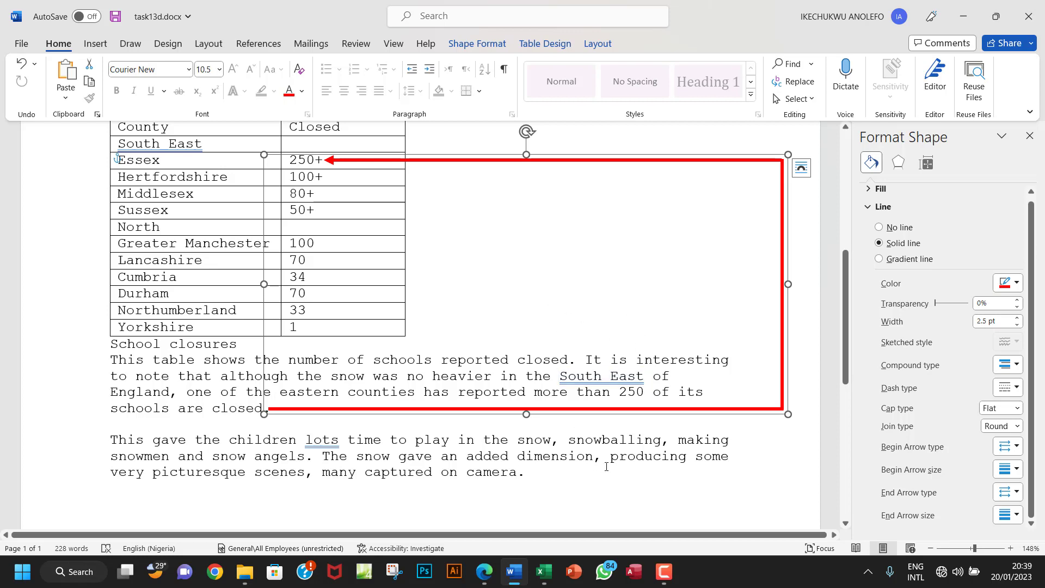
Step: Deselect the group, close the formatting pane, and switch to Edge to check the Task 13d instructions
left_click(583, 460)
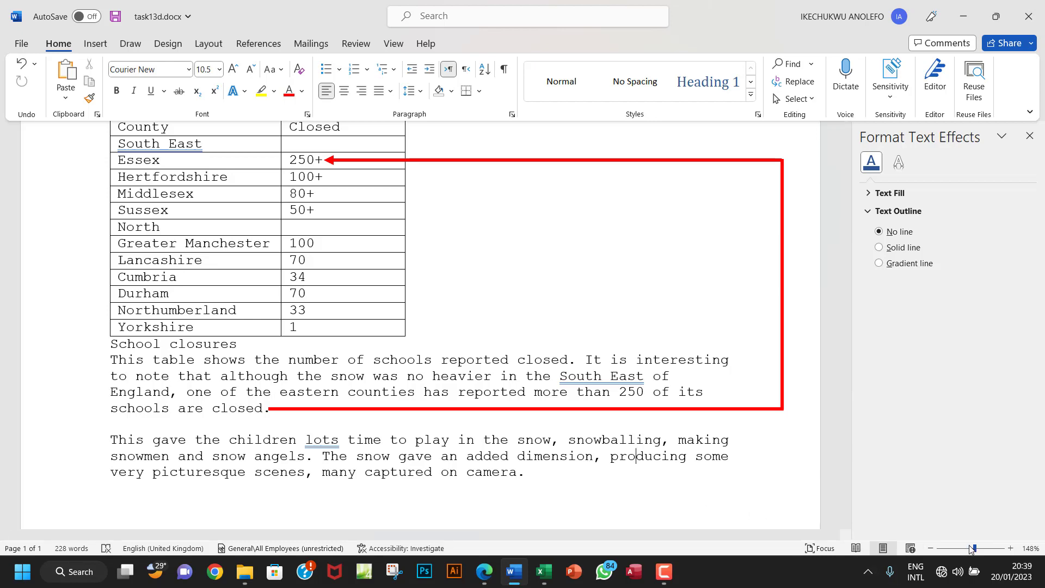
left_click_drag(974, 548, 970, 548)
left_click(1030, 136)
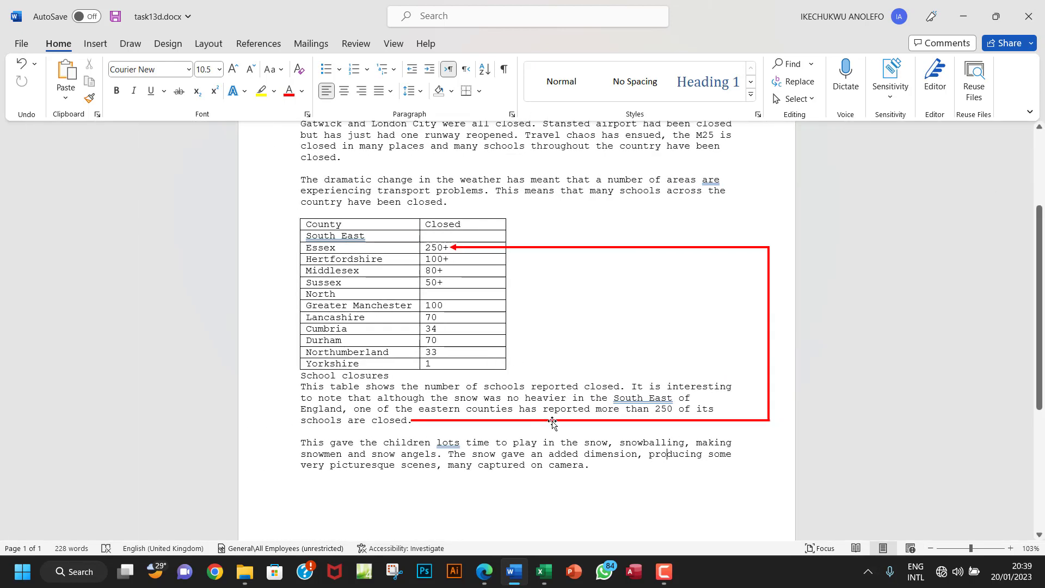
left_click(484, 572)
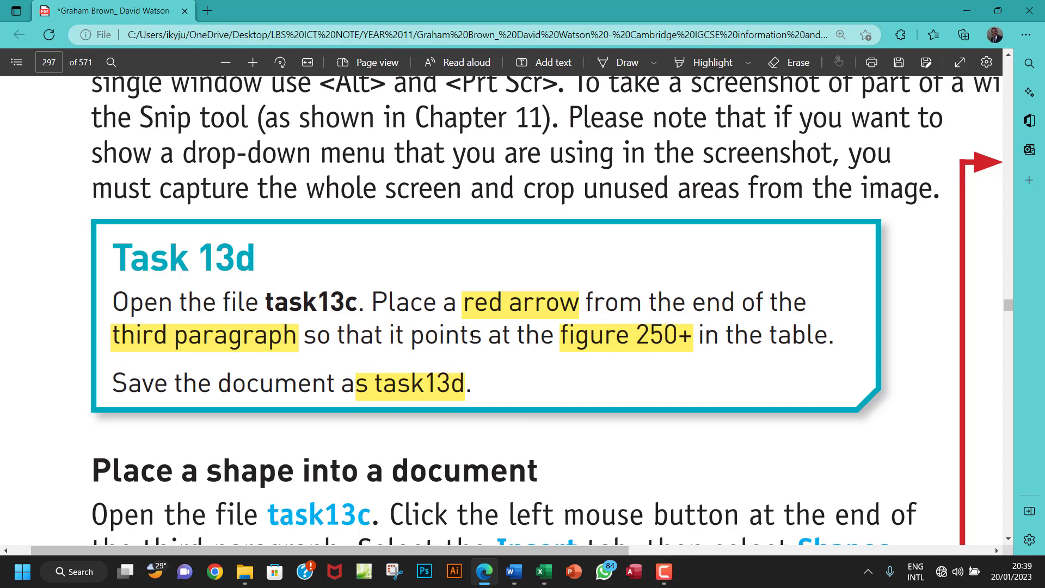
mouse_move(671, 576)
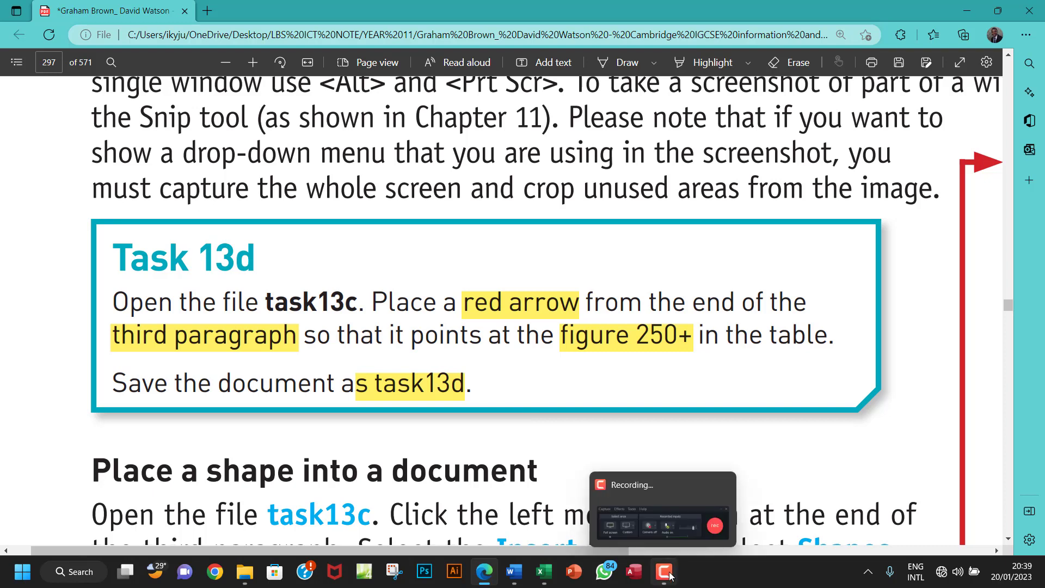